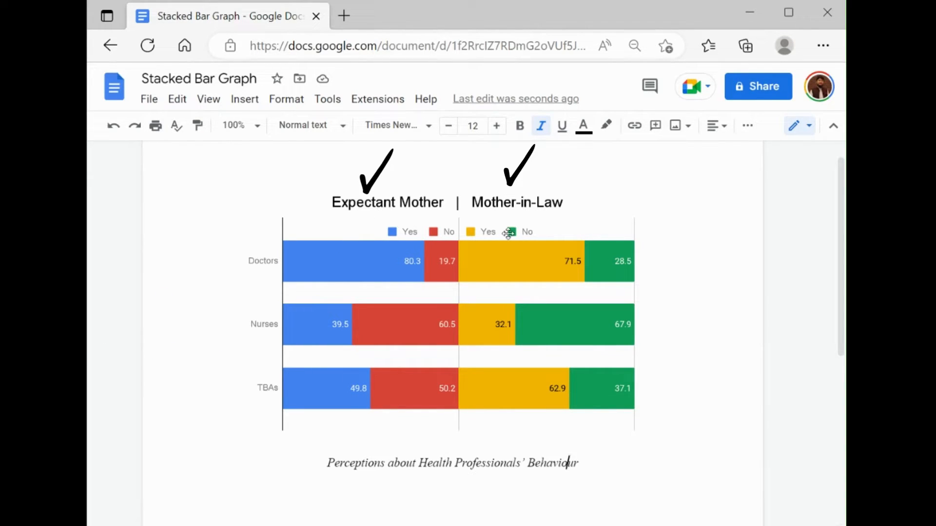
Step: Delete the existing stacked bar chart above the caption and insert a new bar chart in its place
{"action": "left_click", "coordinate": [578, 256]}
{"action": "key", "text": "Delete"}
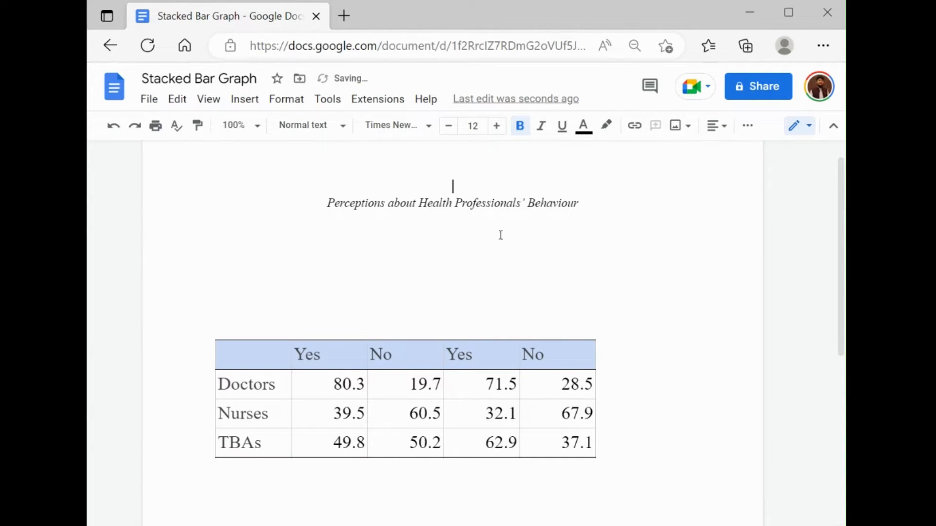
{"action": "left_click", "coordinate": [242, 104]}
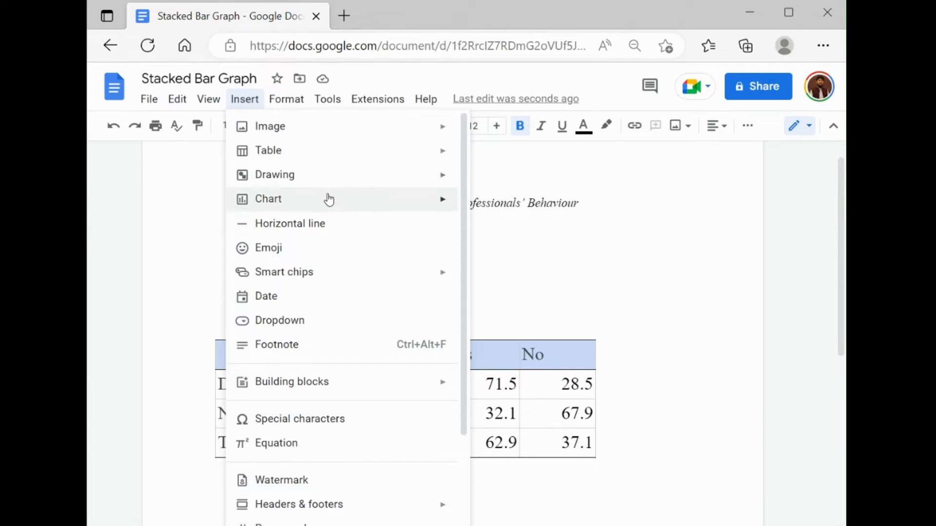
{"action": "mouse_move", "coordinate": [362, 205]}
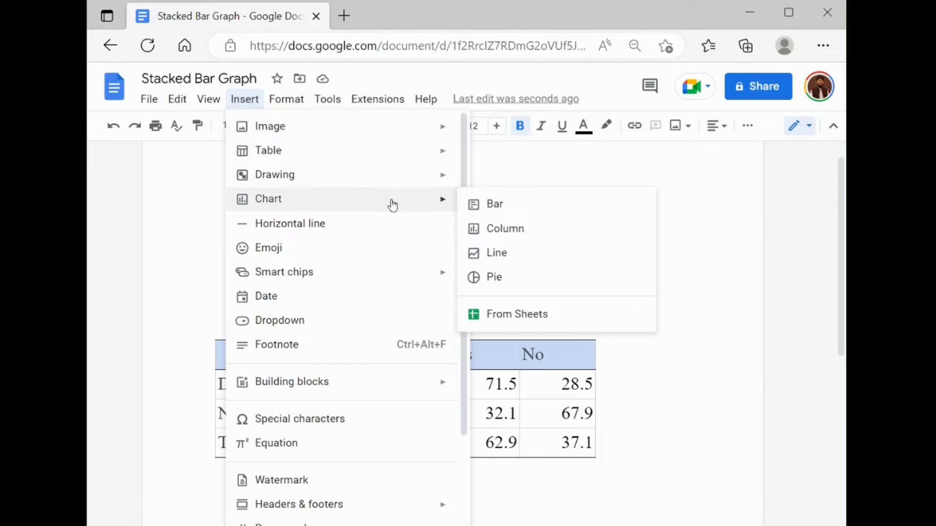
{"action": "left_click", "coordinate": [586, 212]}
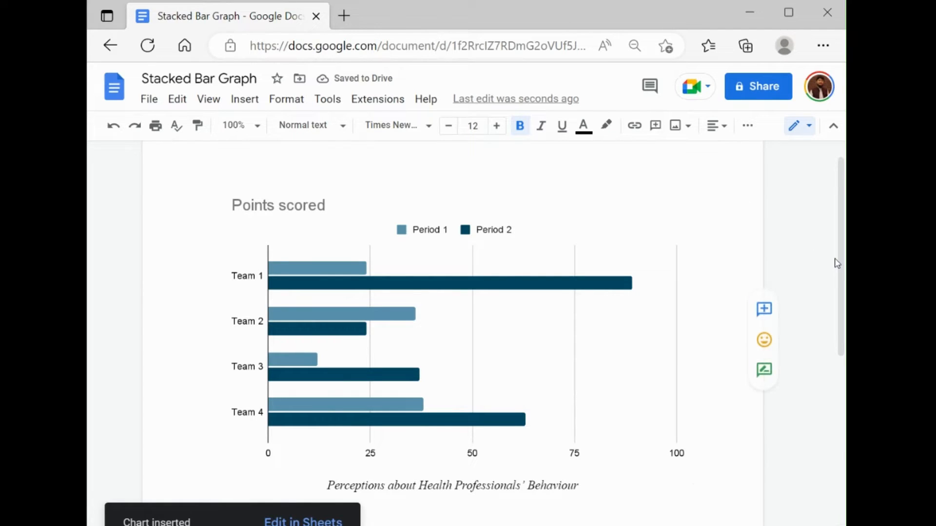
Step: Copy the whole table with the Doctors, Nurses and TBAs rows, and open the new bar chart's linked source spreadsheet
{"action": "left_click_drag", "start_coordinate": [842, 274], "coordinate": [842, 458]}
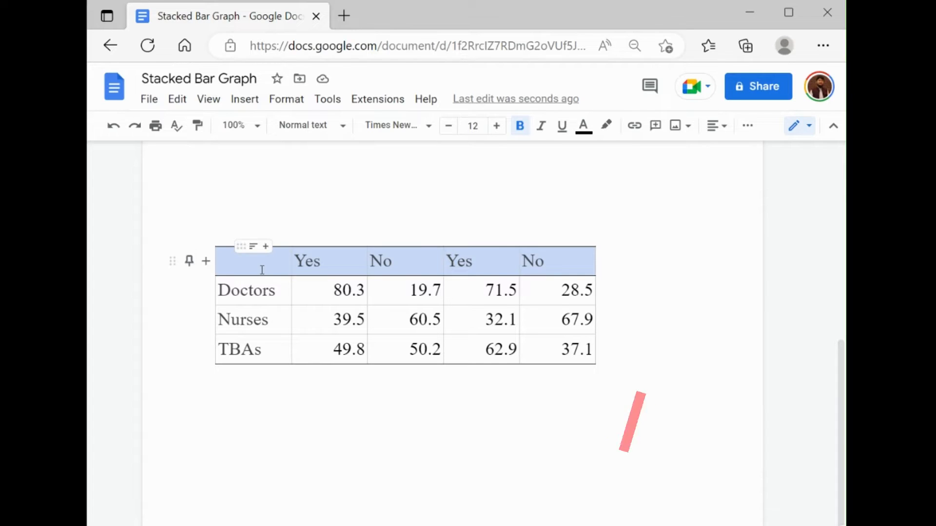
{"action": "left_click_drag", "start_coordinate": [263, 271], "coordinate": [594, 356]}
{"action": "key", "text": "ctrl+c"}
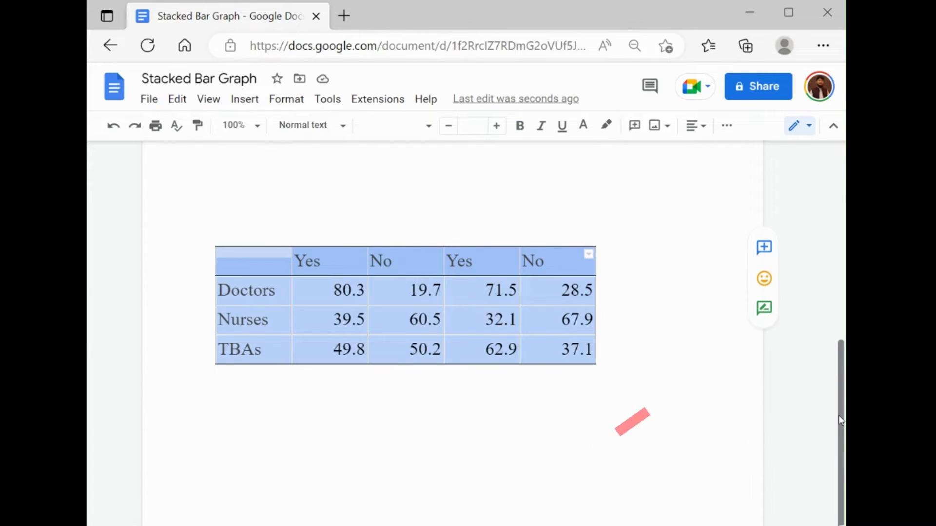
{"action": "left_click_drag", "start_coordinate": [838, 416], "coordinate": [825, 213]}
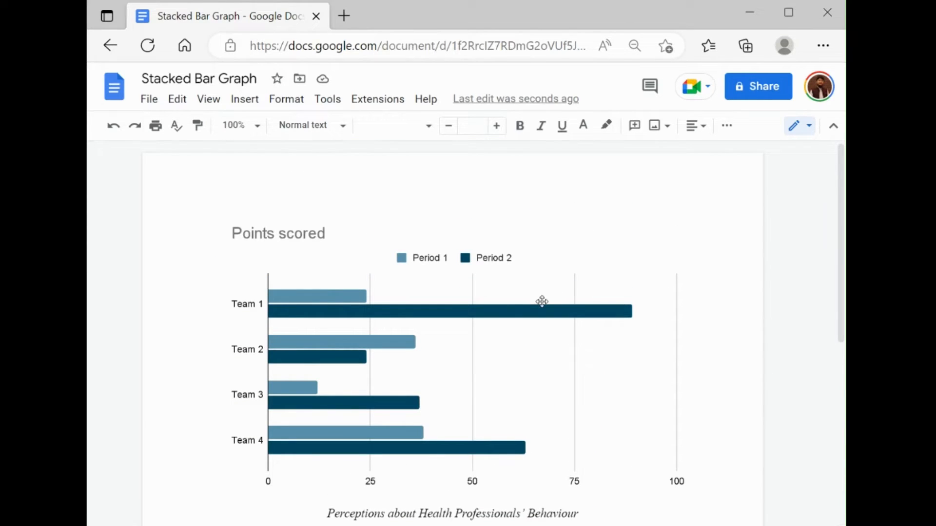
{"action": "right_click", "coordinate": [575, 322]}
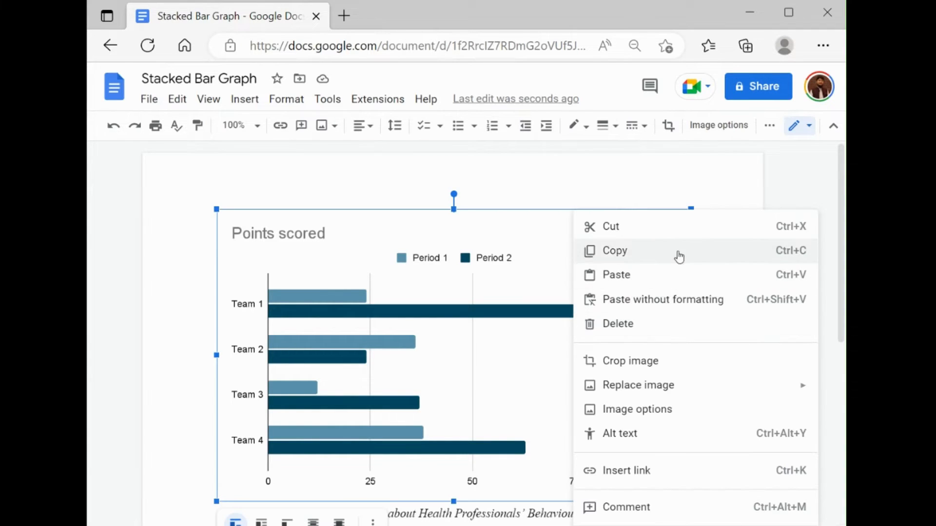
{"action": "left_click", "coordinate": [538, 228]}
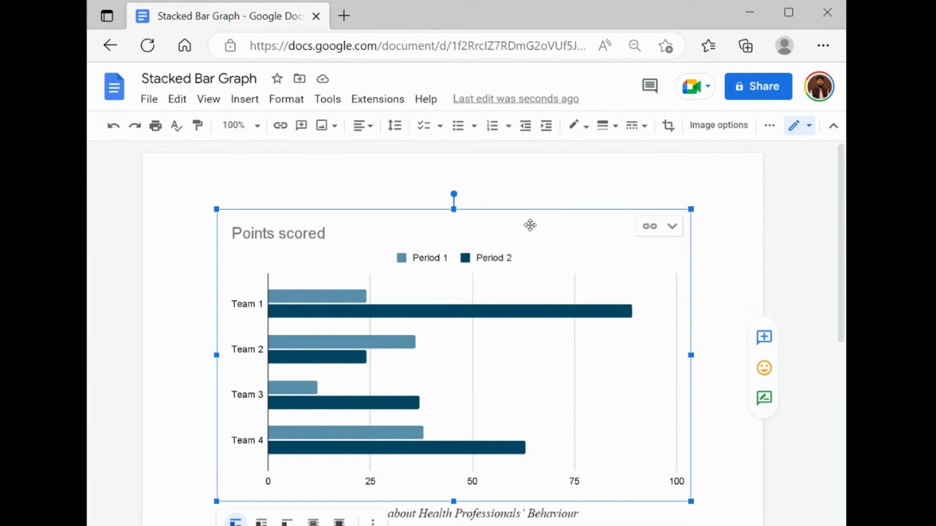
{"action": "left_click", "coordinate": [675, 227]}
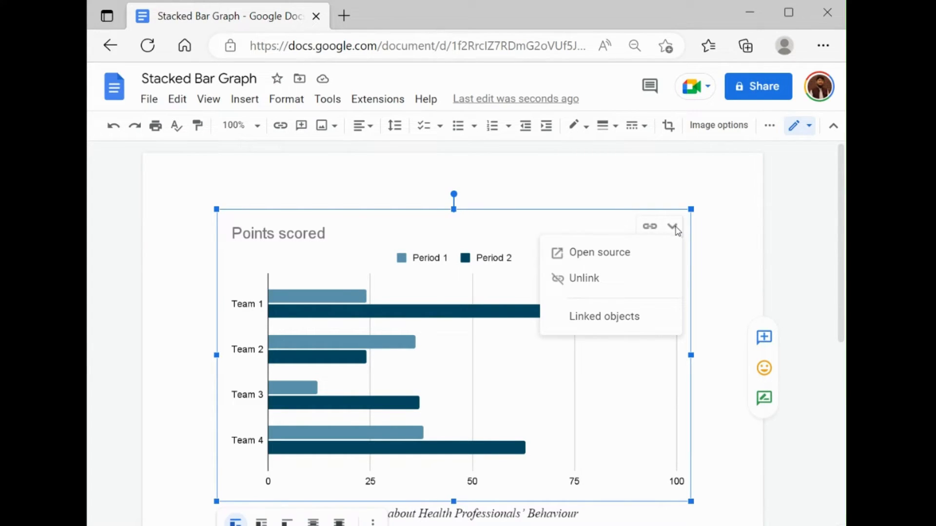
{"action": "left_click", "coordinate": [660, 253]}
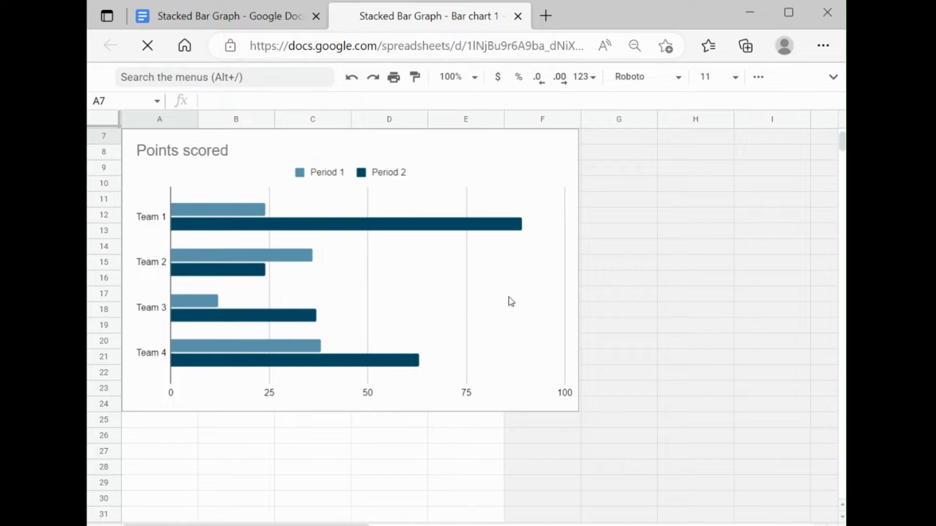
Step: Paste the copied table over the chart's sample data, starting at cell A1
{"action": "left_click", "coordinate": [618, 264]}
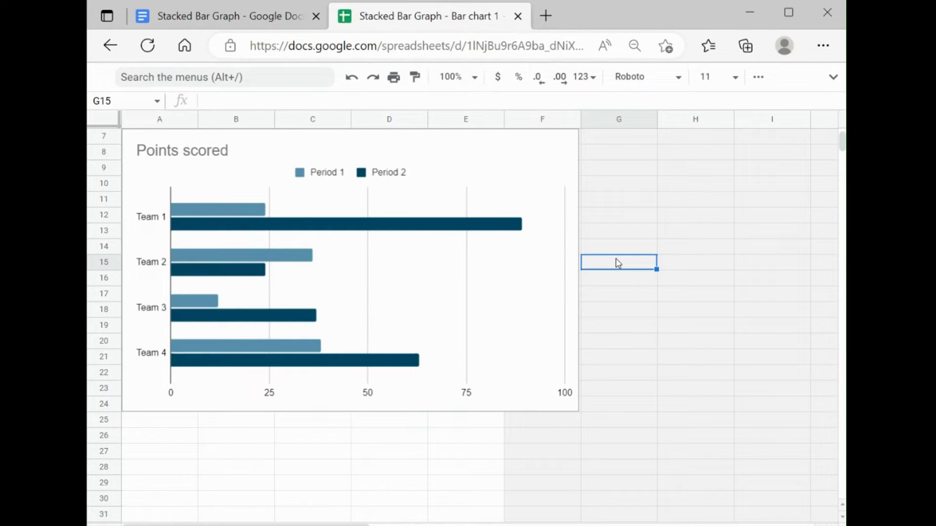
{"action": "key", "text": "Up"}
{"action": "key", "text": "Up"}
{"action": "key", "text": "Up"}
{"action": "key", "text": "Up"}
{"action": "key", "text": "Up"}
{"action": "key", "text": "Up"}
{"action": "key", "text": "Up"}
{"action": "key", "text": "Up"}
{"action": "key", "text": "Up"}
{"action": "key", "text": "Up"}
{"action": "key", "text": "Up"}
{"action": "key", "text": "Up"}
{"action": "key", "text": "Up"}
{"action": "key", "text": "Up"}
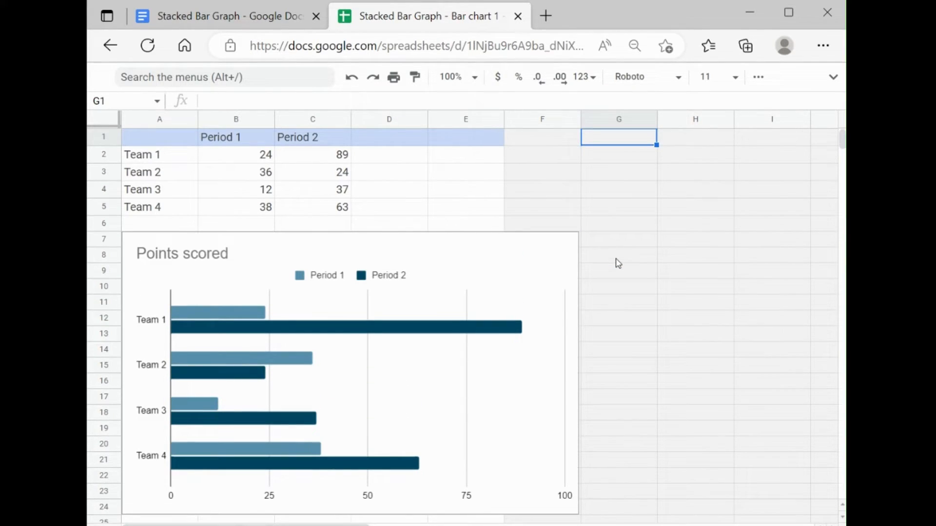
{"action": "key", "text": "Left"}
{"action": "key", "text": "Left"}
{"action": "key", "text": "Left"}
{"action": "key", "text": "Left"}
{"action": "key", "text": "Left"}
{"action": "key", "text": "Left"}
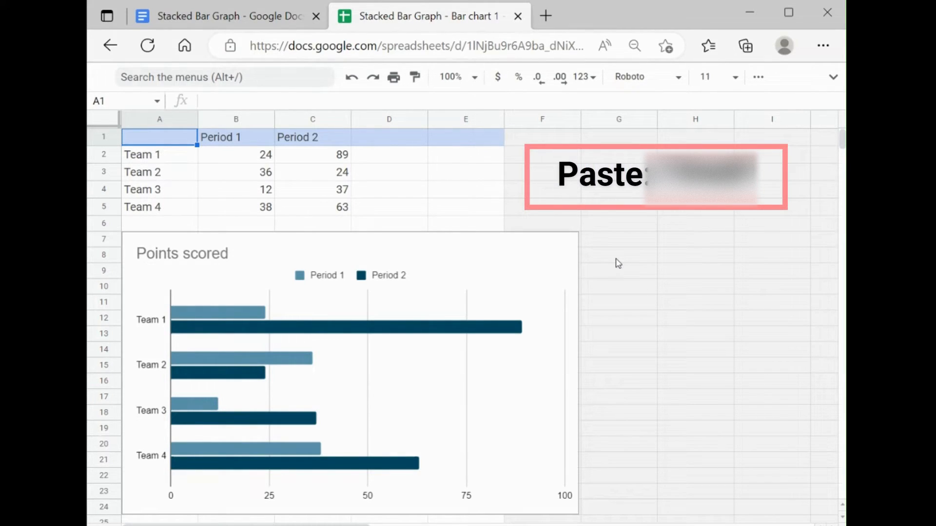
{"action": "key", "text": "ctrl+v"}
Step: Delete the leftover Team 4 row (row 5) from the chart's source data
{"action": "left_click", "coordinate": [107, 238]}
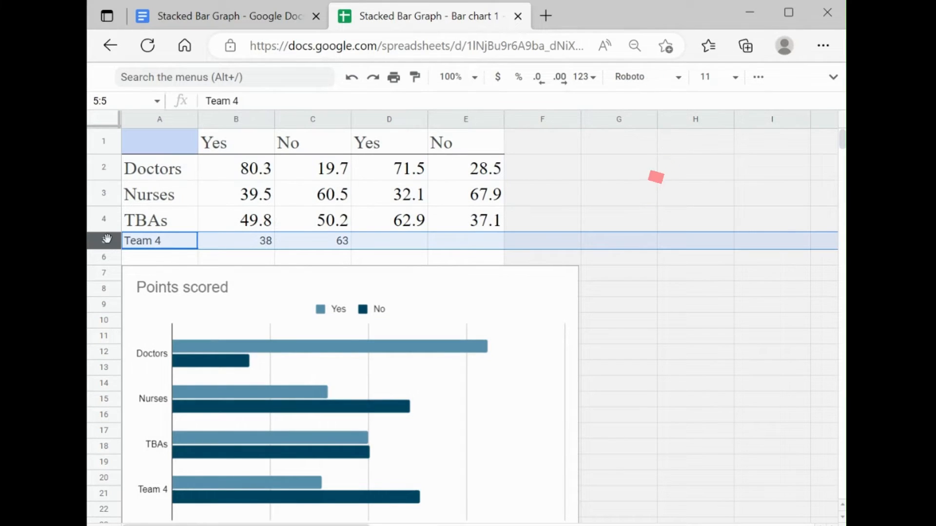
{"action": "right_click", "coordinate": [106, 238]}
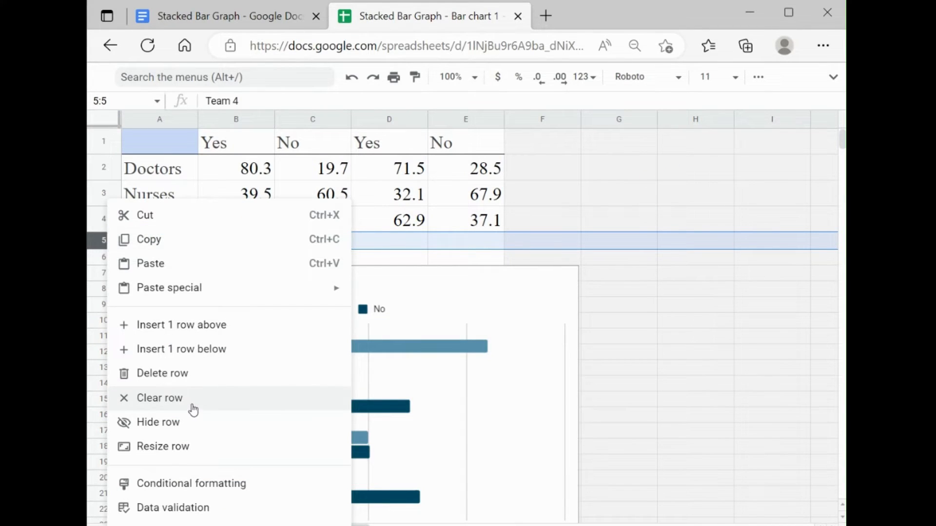
{"action": "left_click", "coordinate": [208, 374]}
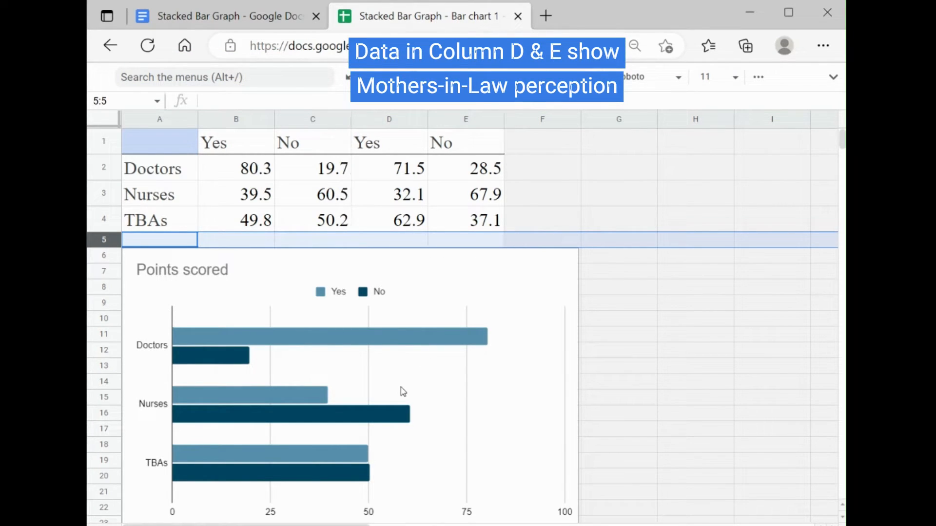
Step: Edit the chart and add the second Yes and No series from columns D and E
{"action": "left_click", "coordinate": [538, 418]}
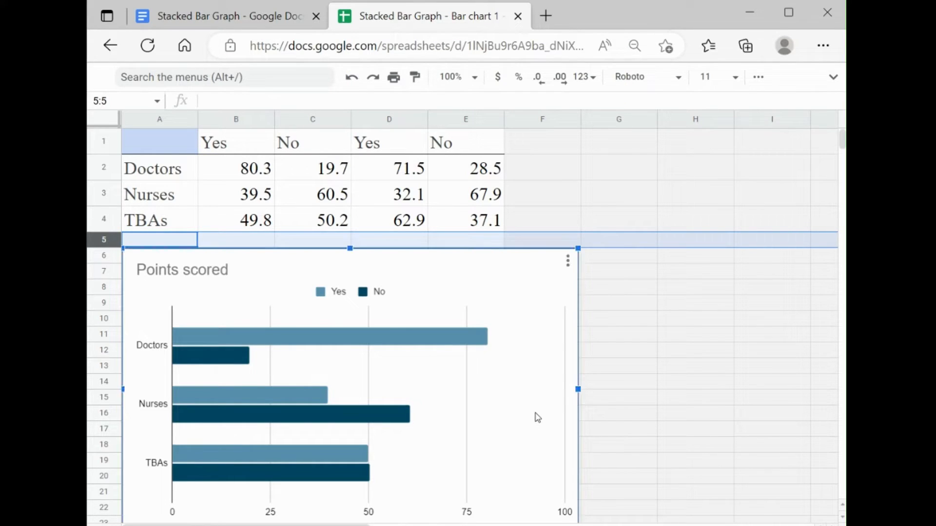
{"action": "left_click", "coordinate": [568, 262]}
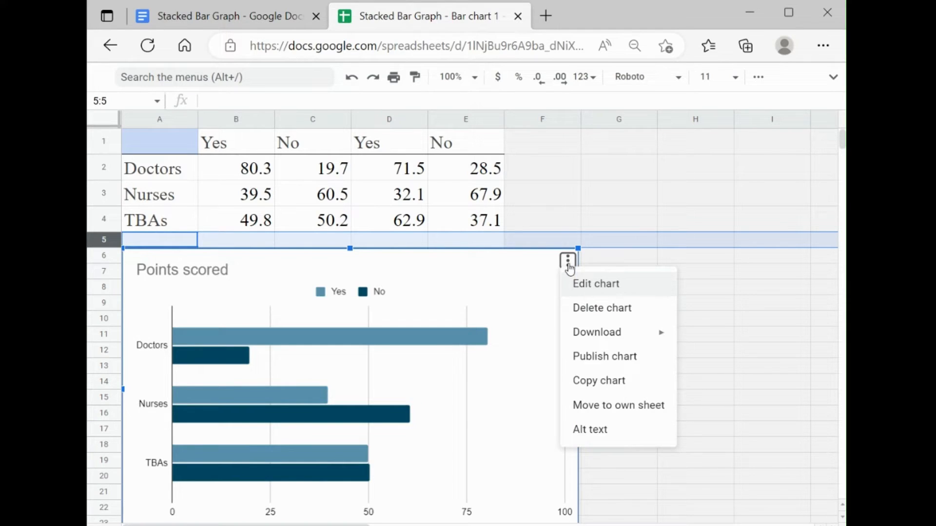
{"action": "left_click", "coordinate": [636, 289]}
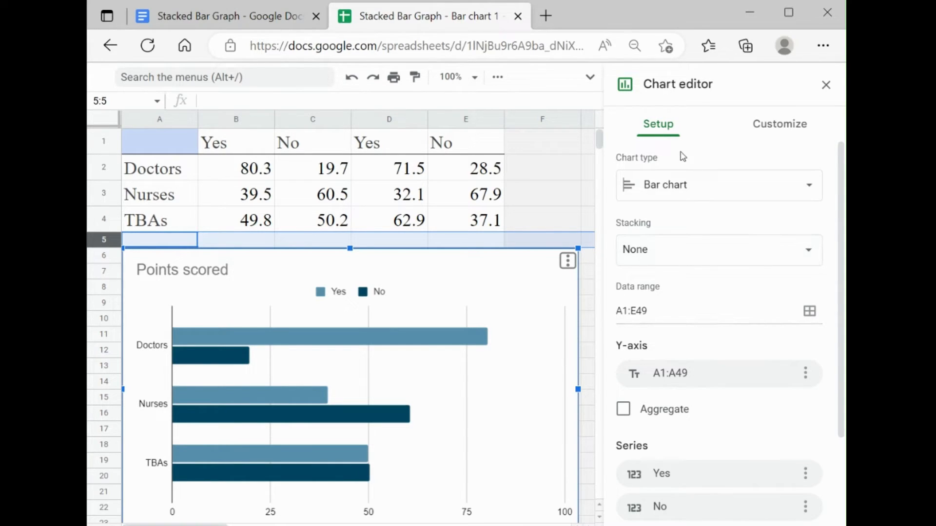
{"action": "left_click_drag", "start_coordinate": [839, 272], "coordinate": [840, 397]}
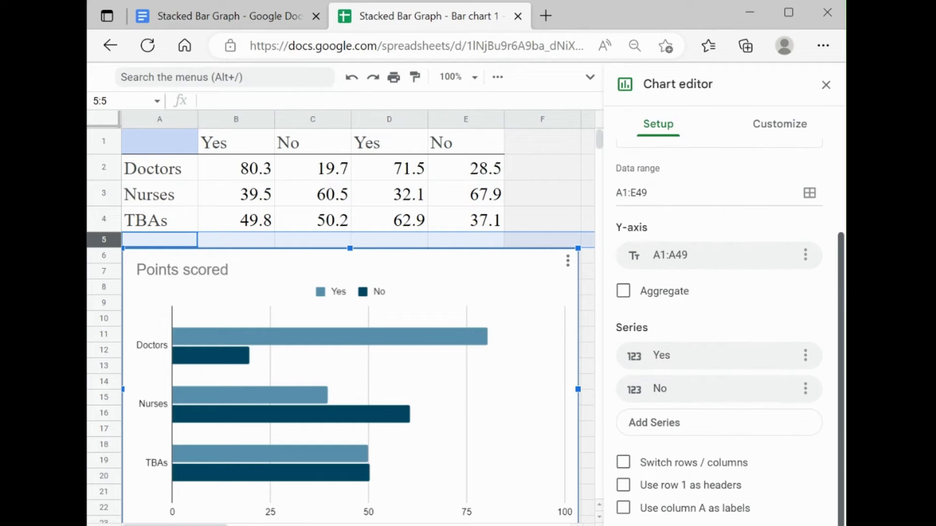
{"action": "left_click", "coordinate": [713, 422]}
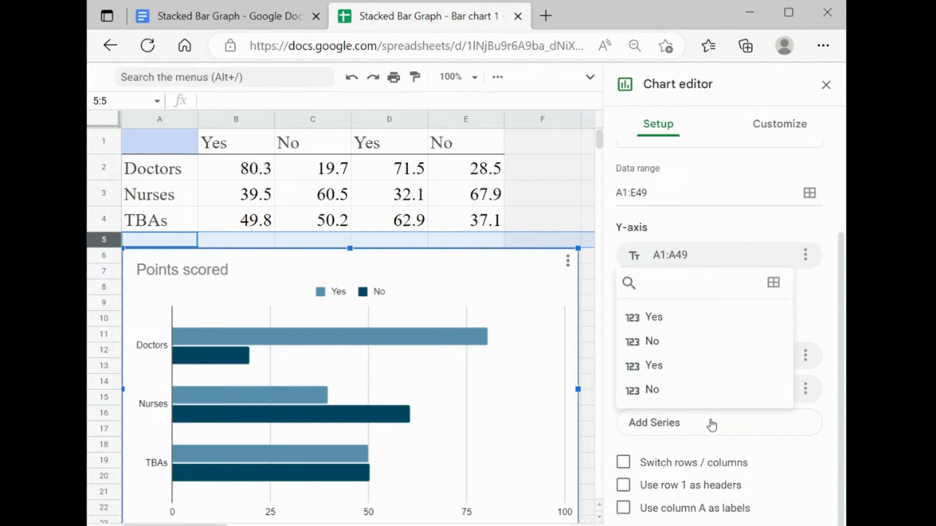
{"action": "left_click", "coordinate": [703, 376]}
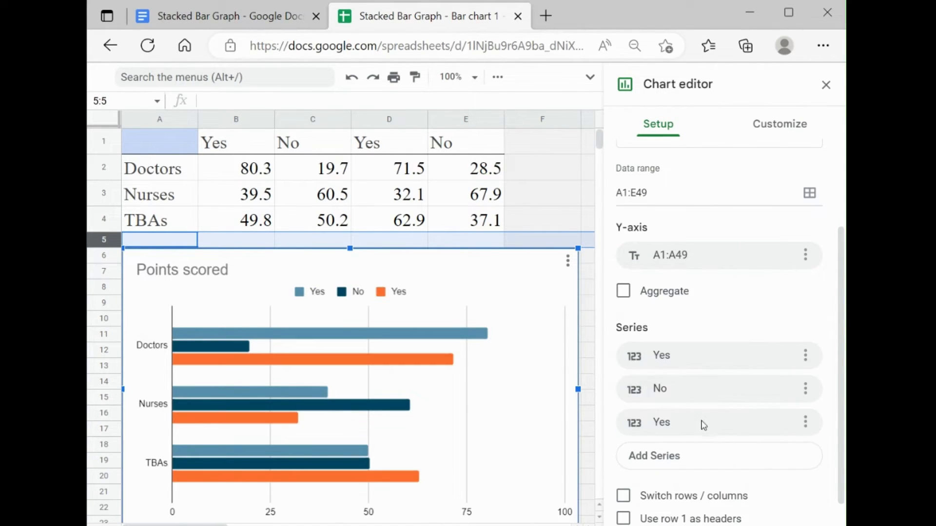
{"action": "left_click", "coordinate": [702, 458]}
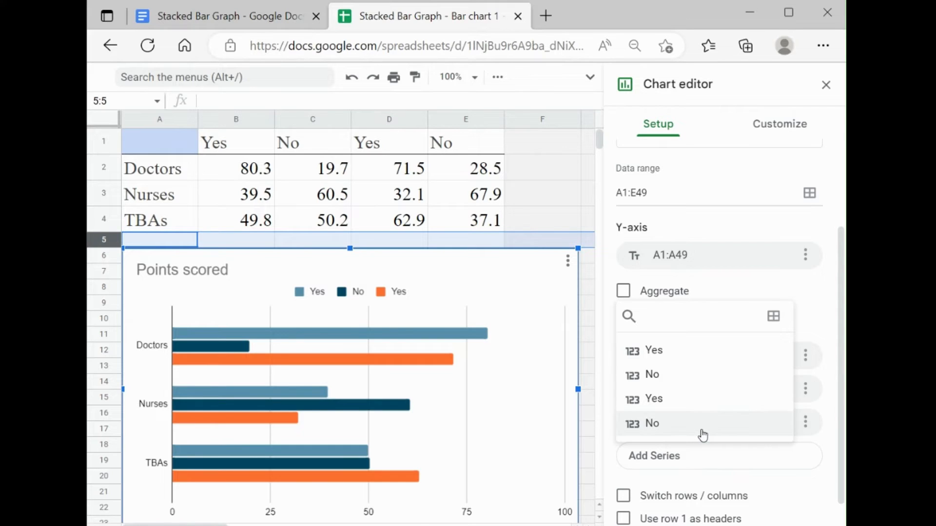
{"action": "left_click", "coordinate": [702, 435]}
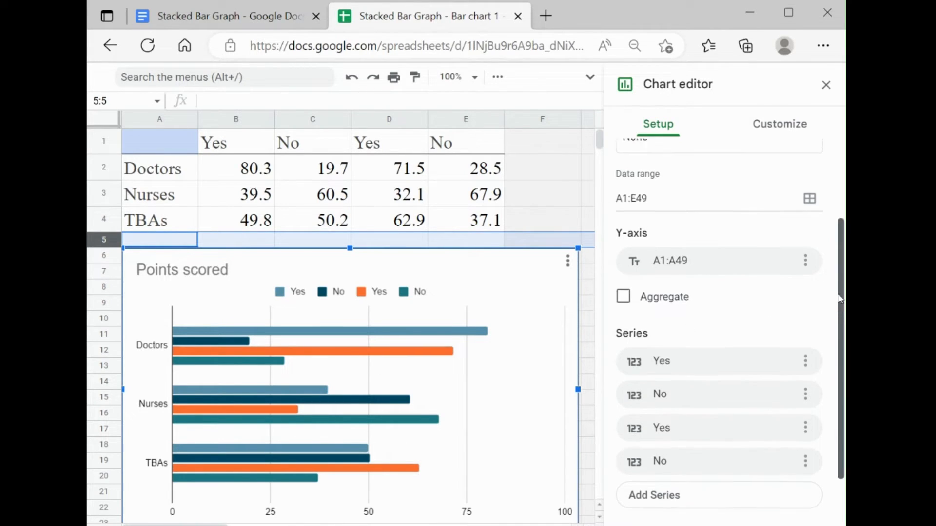
Step: Set the bar chart's stacking to 100%
{"action": "scroll", "coordinate": [649, 244], "scroll_direction": "up", "scroll_amount": 3}
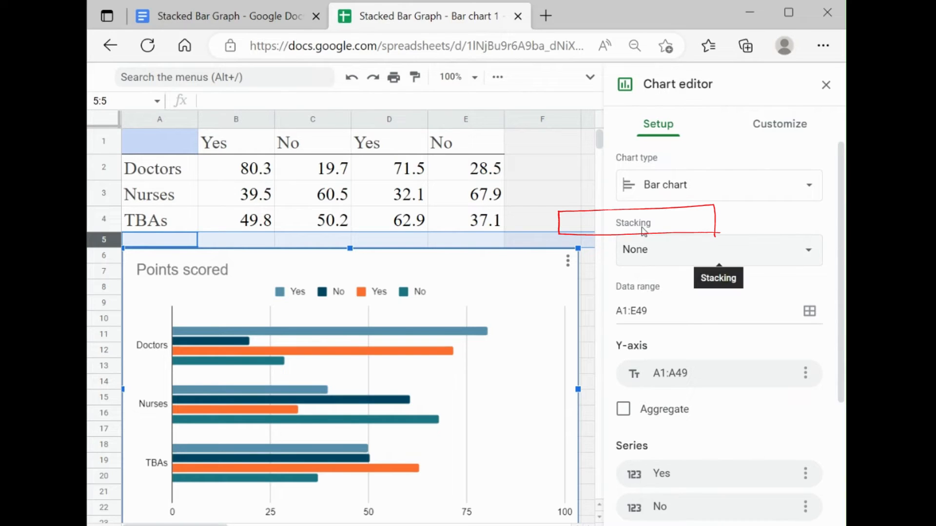
{"action": "left_click", "coordinate": [739, 259]}
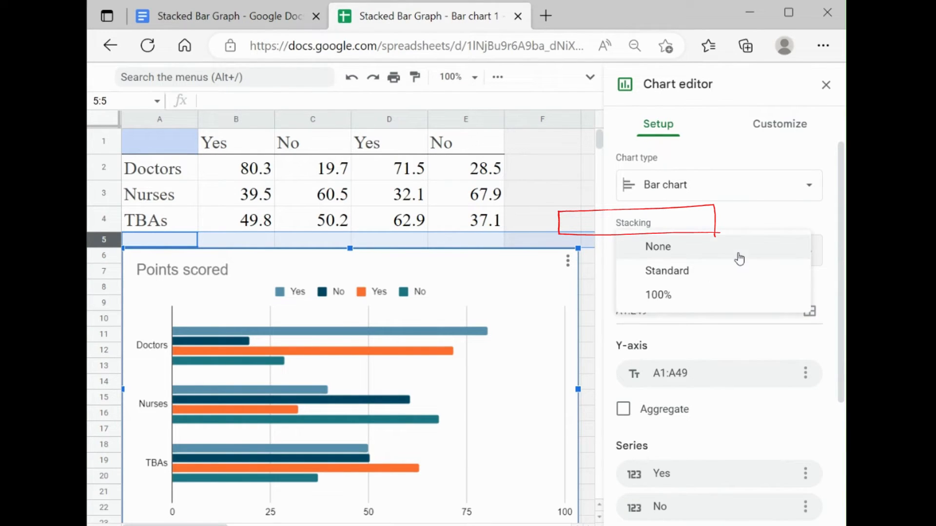
{"action": "left_click", "coordinate": [737, 297]}
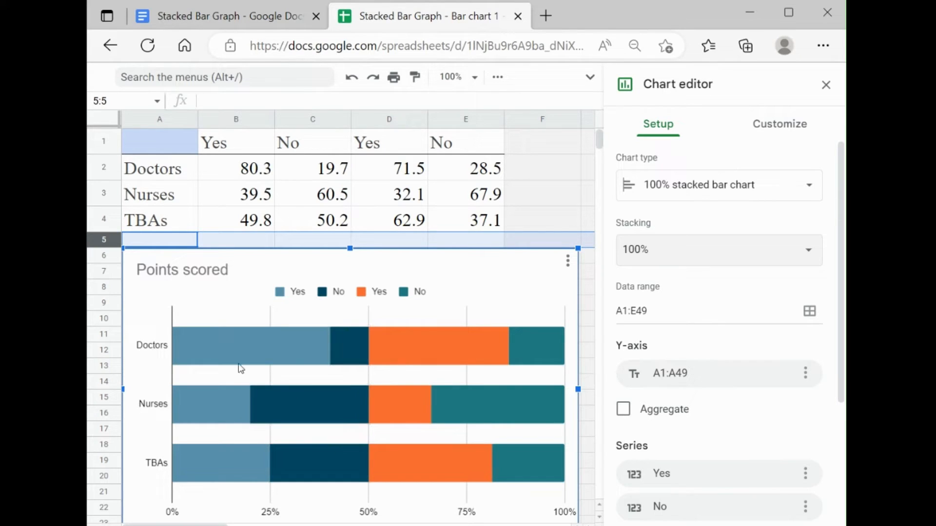
Step: Change the chart title to "Expectant Mother | Mother-in-Law"
{"action": "double_click", "coordinate": [230, 269]}
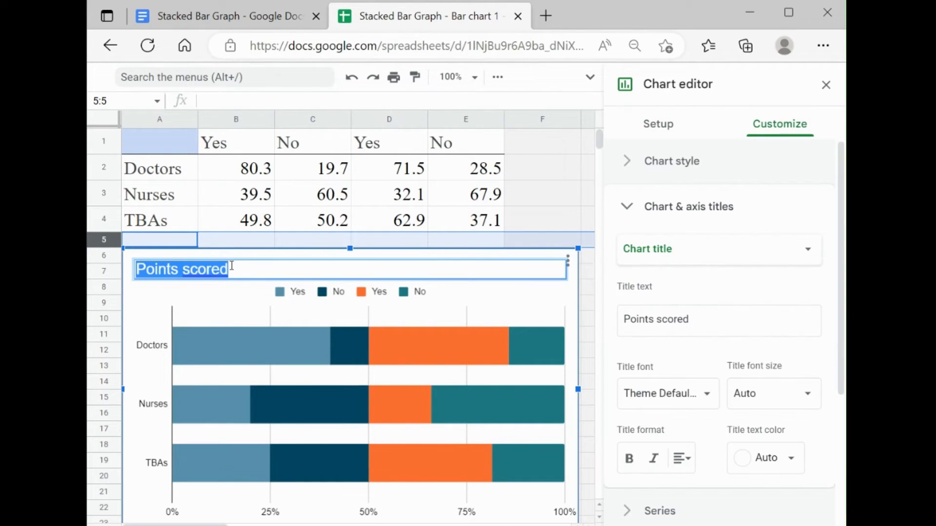
{"action": "type", "text": "Expe"}
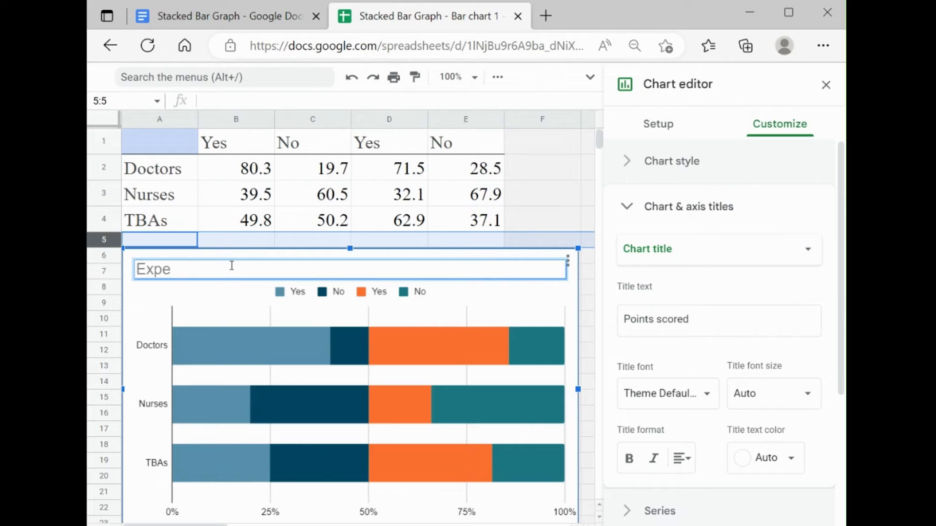
{"action": "type", "text": "ctant Mother | Mother"}
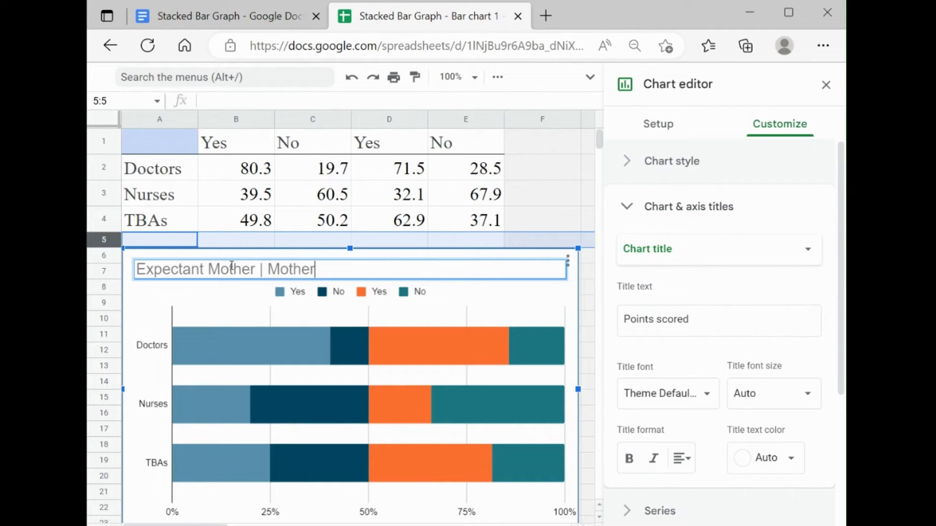
{"action": "type", "text": "-in-Law"}
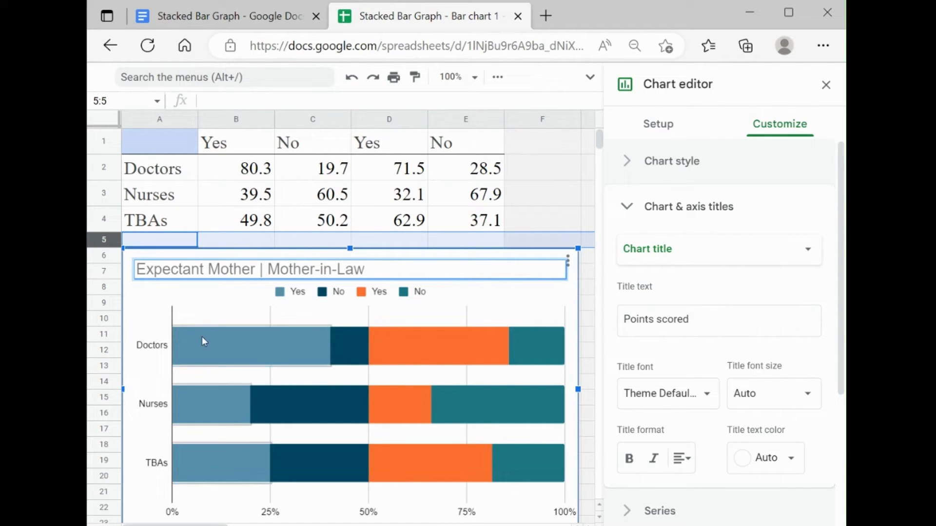
{"action": "left_click", "coordinate": [155, 360]}
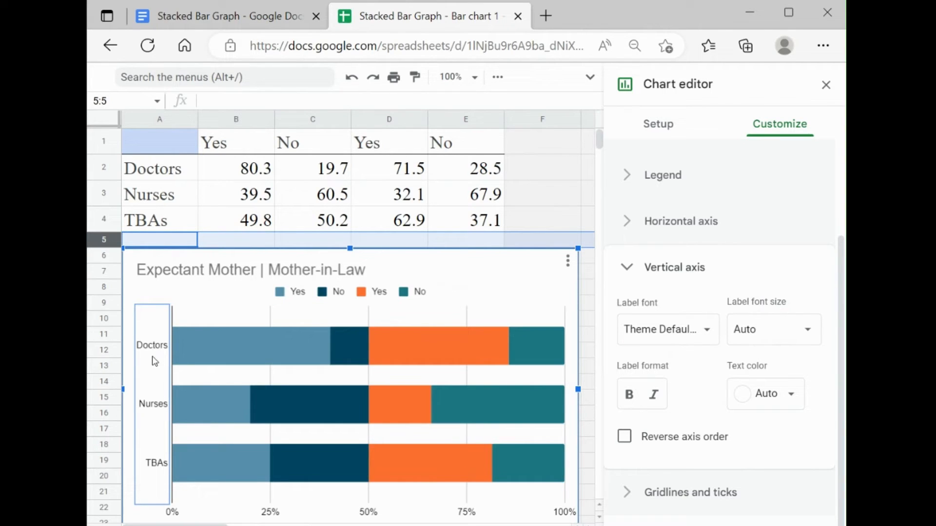
Step: Center the chart title horizontally above the legend
{"action": "left_click", "coordinate": [294, 270]}
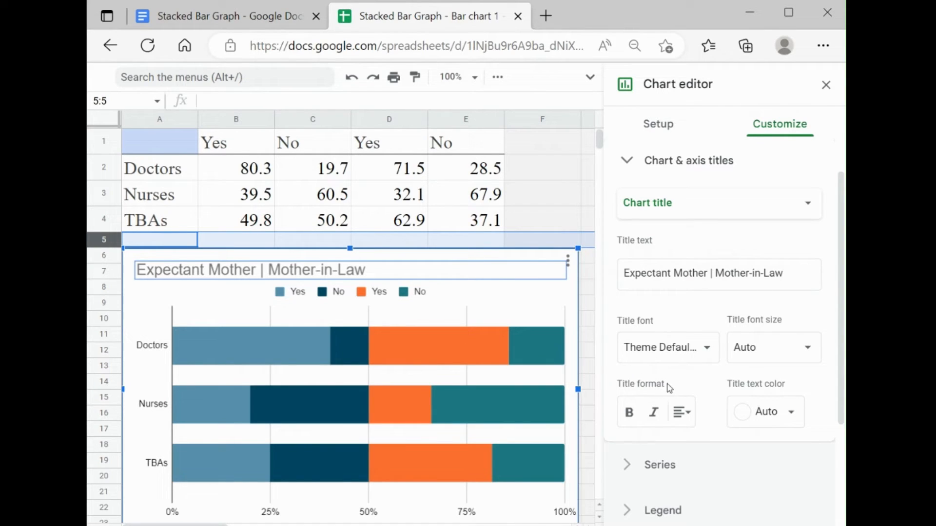
{"action": "left_click", "coordinate": [685, 414]}
{"action": "left_click", "coordinate": [702, 442]}
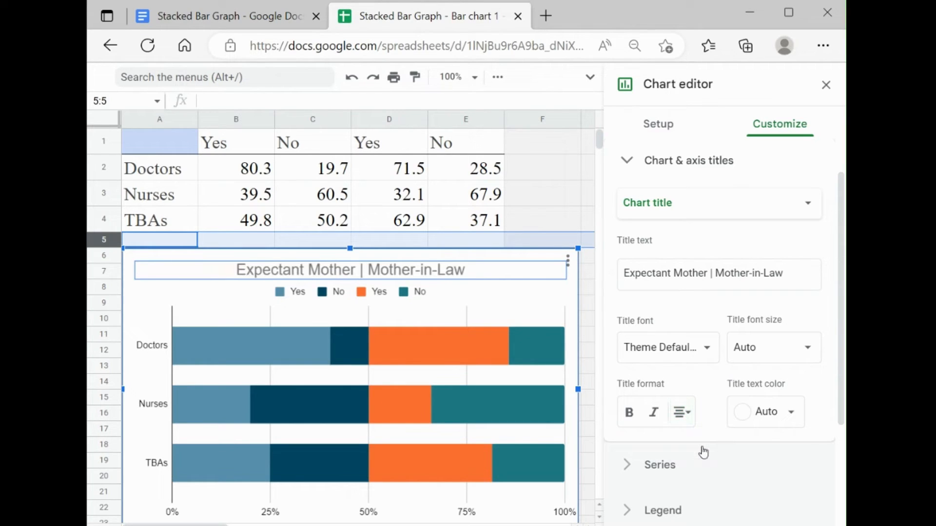
Step: Move the legend down and right so it sits just above the Doctors bar, centered on the 50% gridline
{"action": "left_click", "coordinate": [418, 296]}
{"action": "key", "text": "Down"}
{"action": "key", "text": "Down"}
{"action": "key", "text": "Down"}
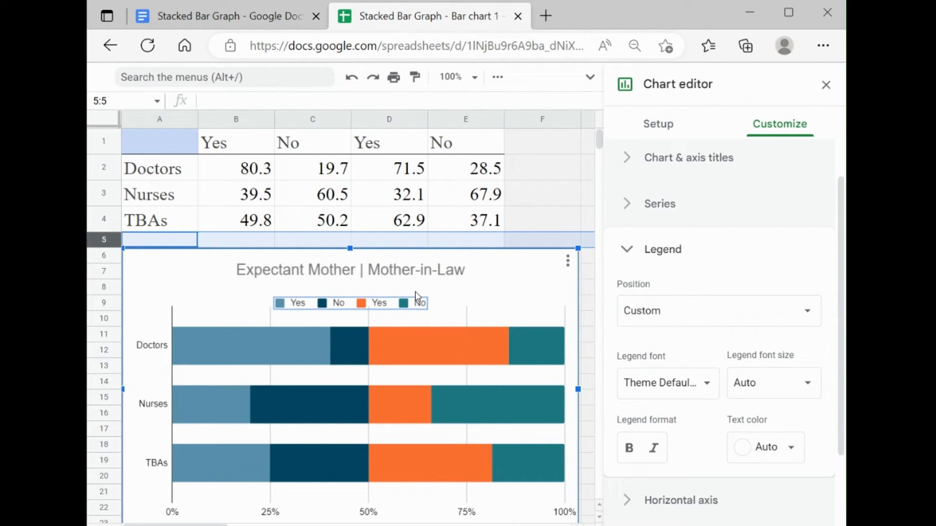
{"action": "key", "text": "Right"}
{"action": "key", "text": "Right"}
{"action": "key", "text": "Right"}
{"action": "key", "text": "Right"}
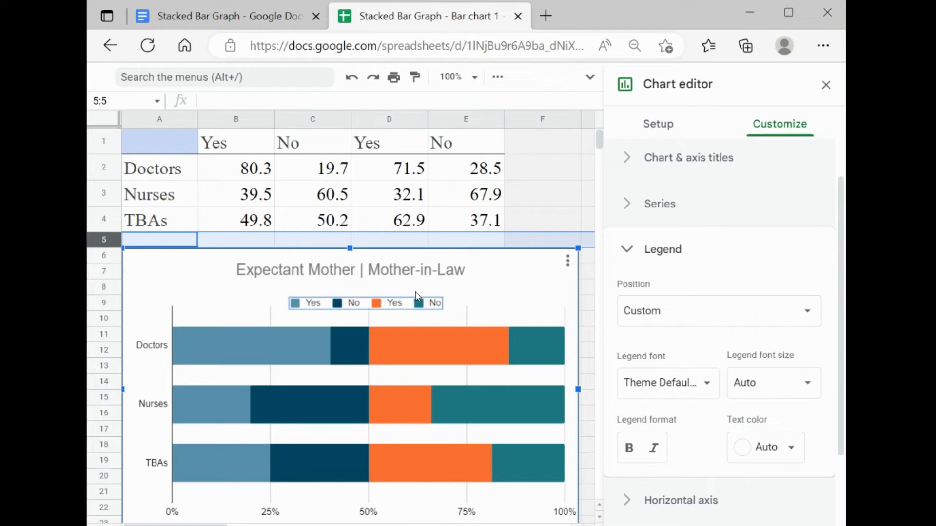
{"action": "key", "text": "Down"}
{"action": "key", "text": "Right"}
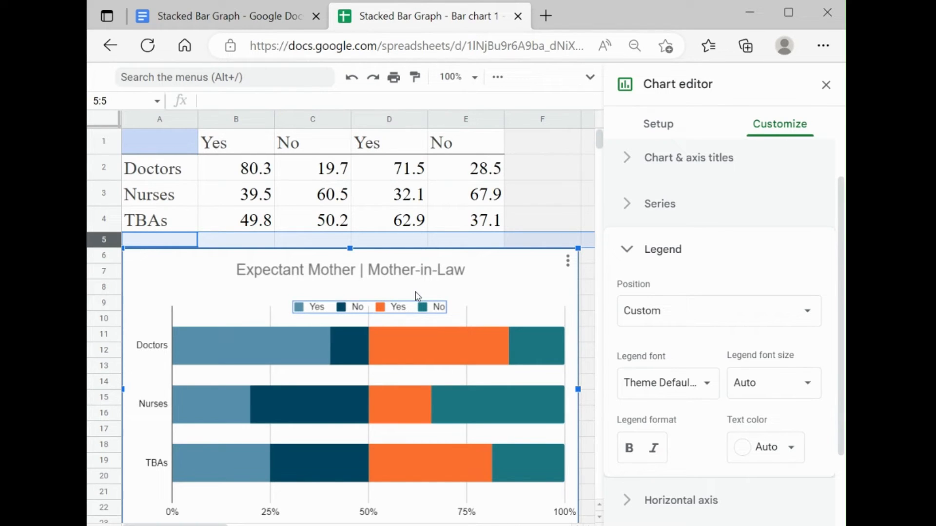
{"action": "key", "text": "Down"}
{"action": "key", "text": "Left"}
{"action": "key", "text": "Right"}
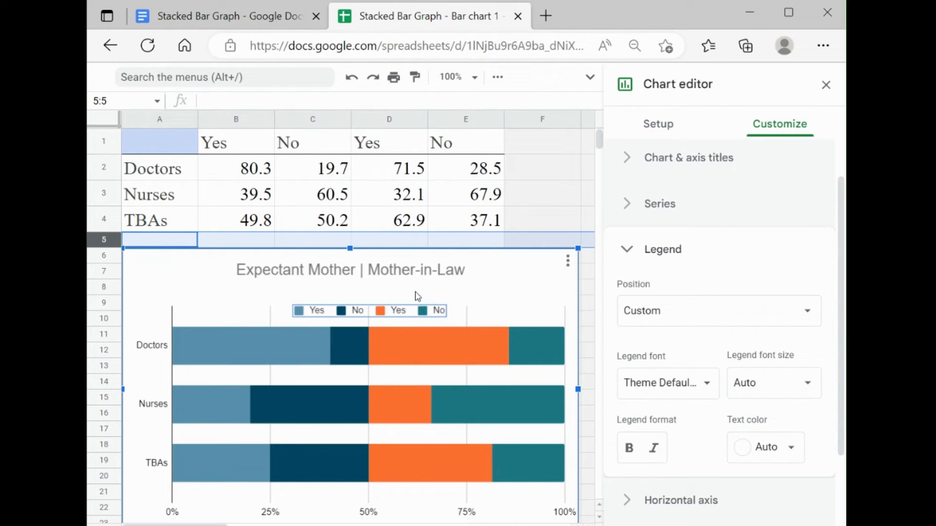
Step: Move the chart title down closer to the legend and slightly right, aligning its "|" separator with the 50% gridline
{"action": "left_click", "coordinate": [427, 274]}
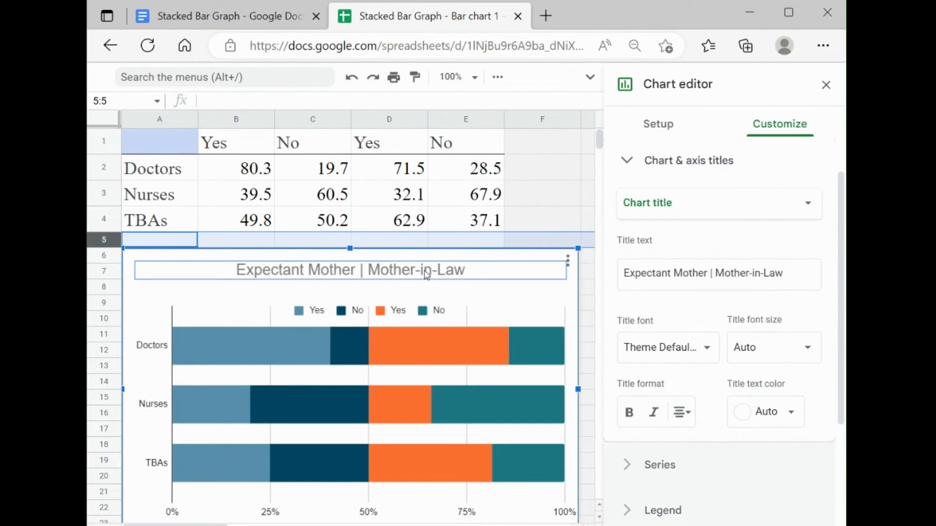
{"action": "key", "text": "Down"}
{"action": "key", "text": "Down"}
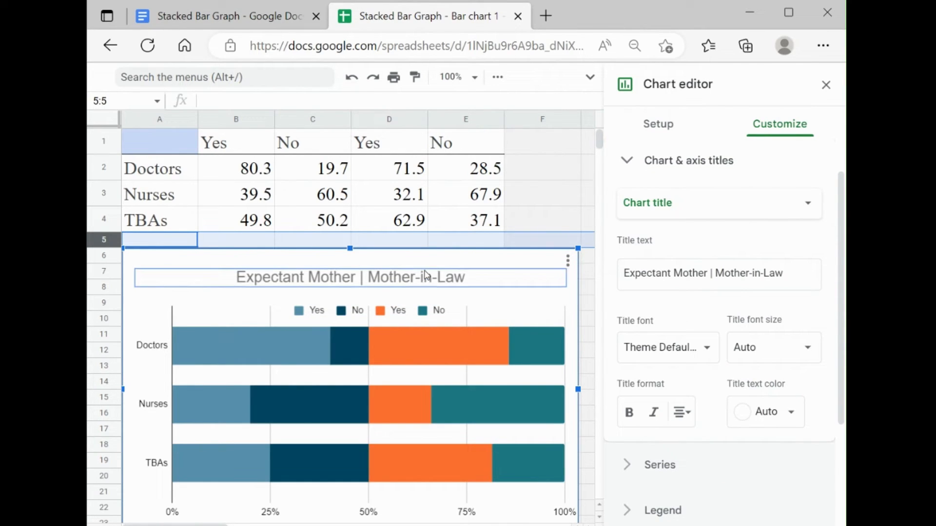
{"action": "key", "text": "Right"}
{"action": "key", "text": "Right"}
{"action": "key", "text": "Down"}
{"action": "key", "text": "Down"}
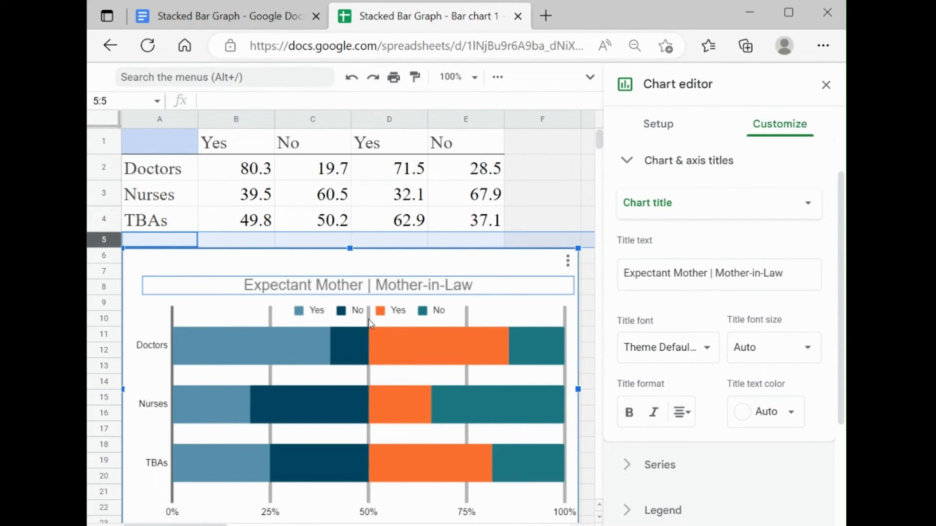
Step: Set the horizontal axis's major gridline spacing type to Count with a major count of 3
{"action": "left_click", "coordinate": [272, 318]}
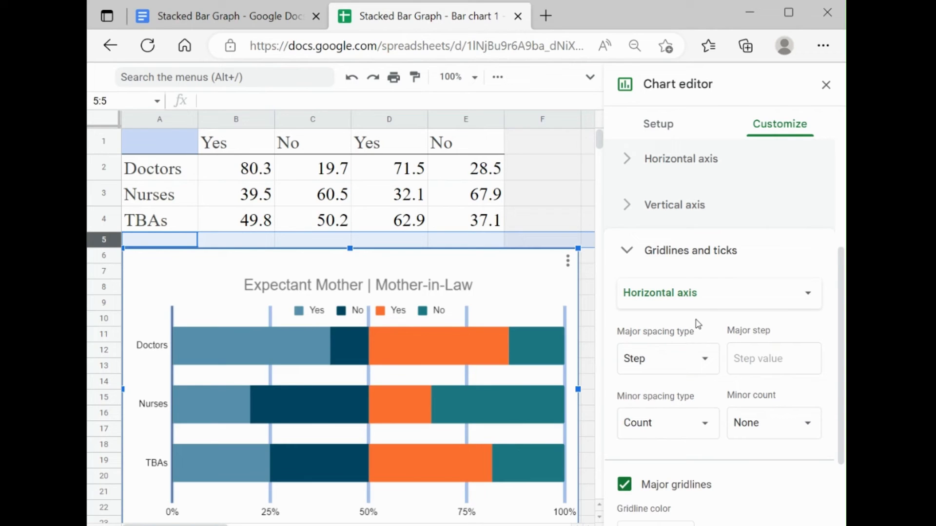
{"action": "left_click", "coordinate": [699, 356]}
{"action": "left_click", "coordinate": [679, 384]}
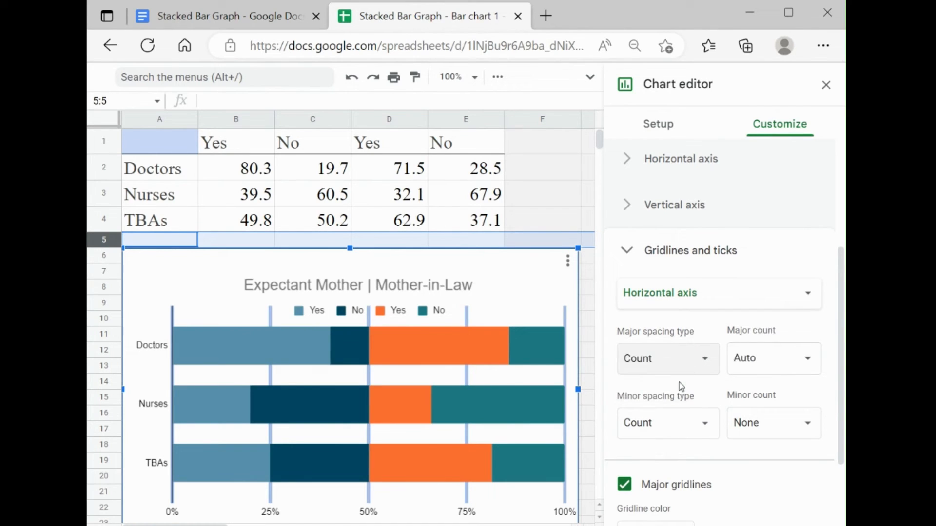
{"action": "left_click", "coordinate": [808, 361]}
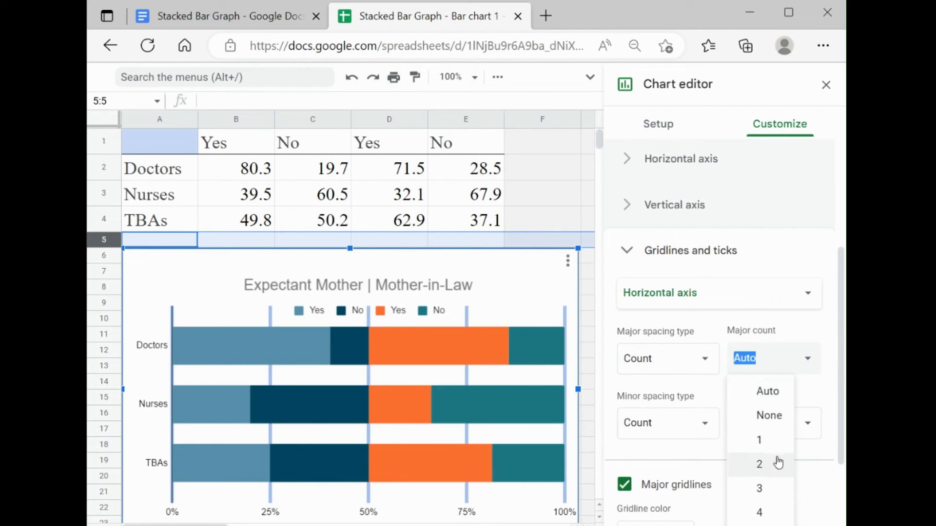
{"action": "left_click", "coordinate": [779, 486]}
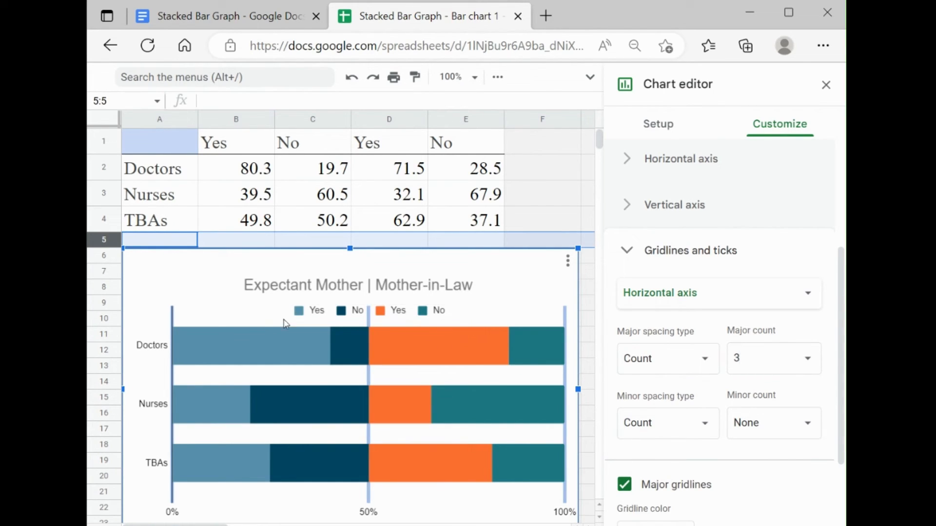
Step: Turn on data labels for the expectant mothers' Yes and No series (light blue and dark blue bars)
{"action": "left_click", "coordinate": [255, 354]}
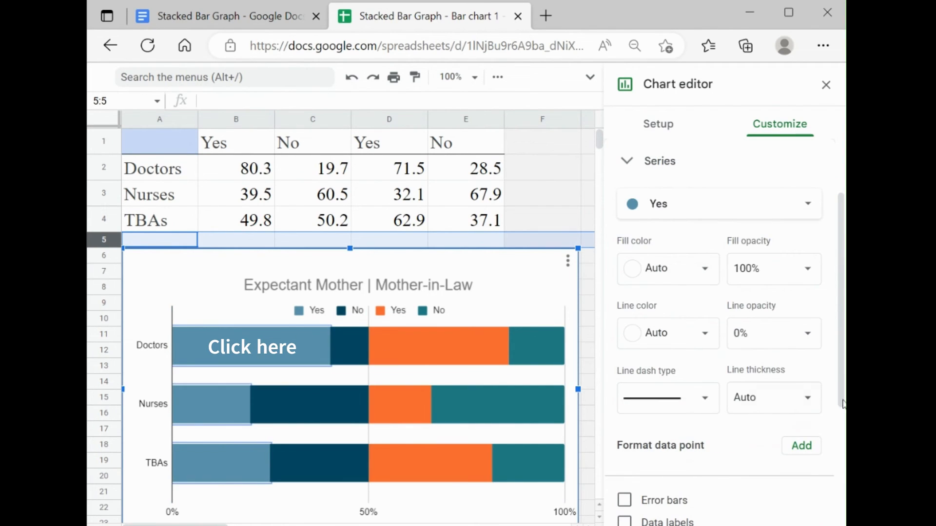
{"action": "scroll", "coordinate": [845, 404], "scroll_direction": "down", "scroll_amount": 2}
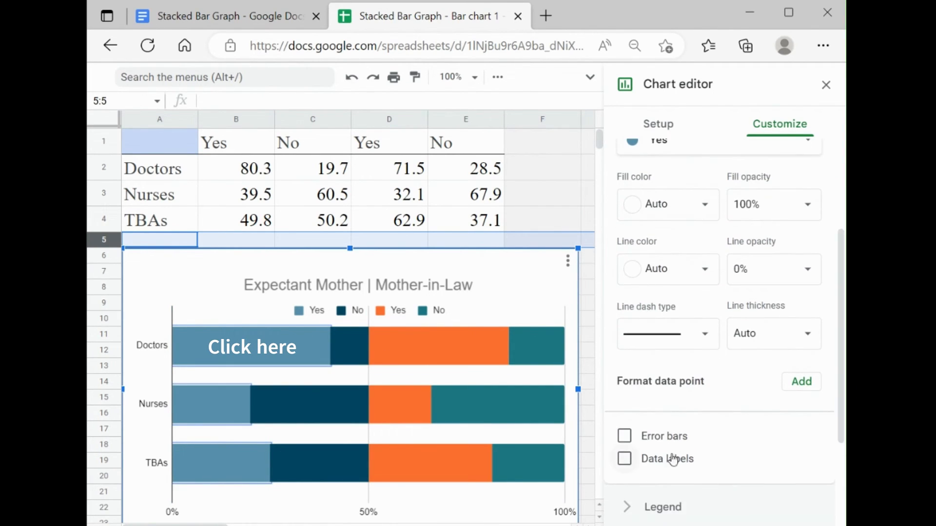
{"action": "left_click", "coordinate": [625, 460]}
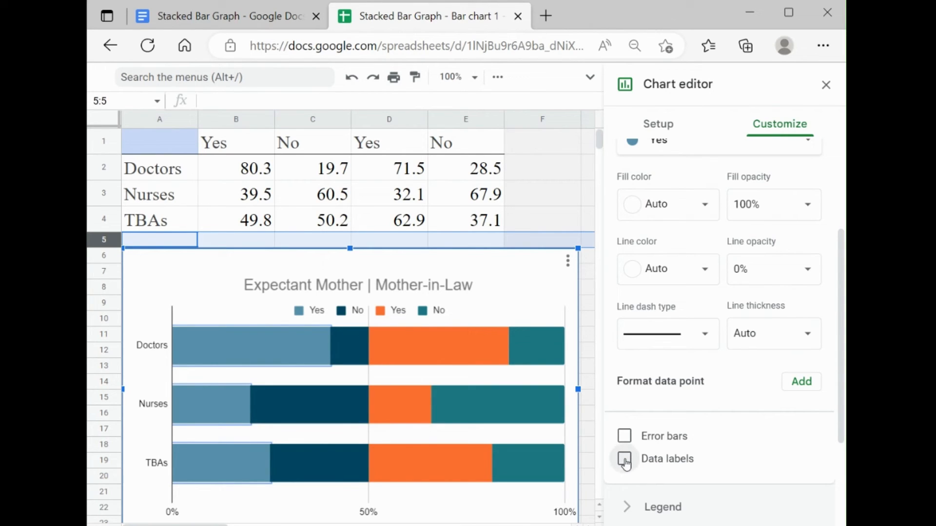
{"action": "left_click", "coordinate": [358, 353]}
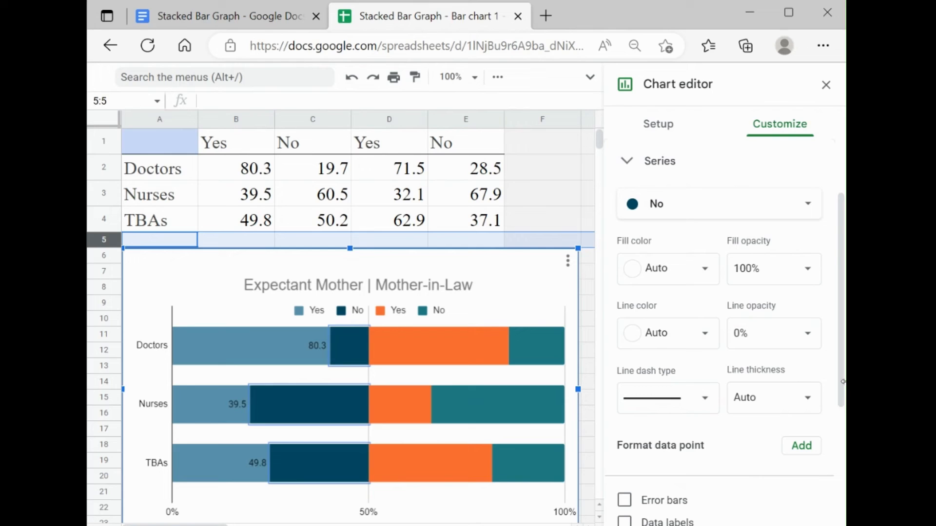
{"action": "scroll", "coordinate": [843, 381], "scroll_direction": "down", "scroll_amount": 2}
{"action": "left_click", "coordinate": [625, 417]}
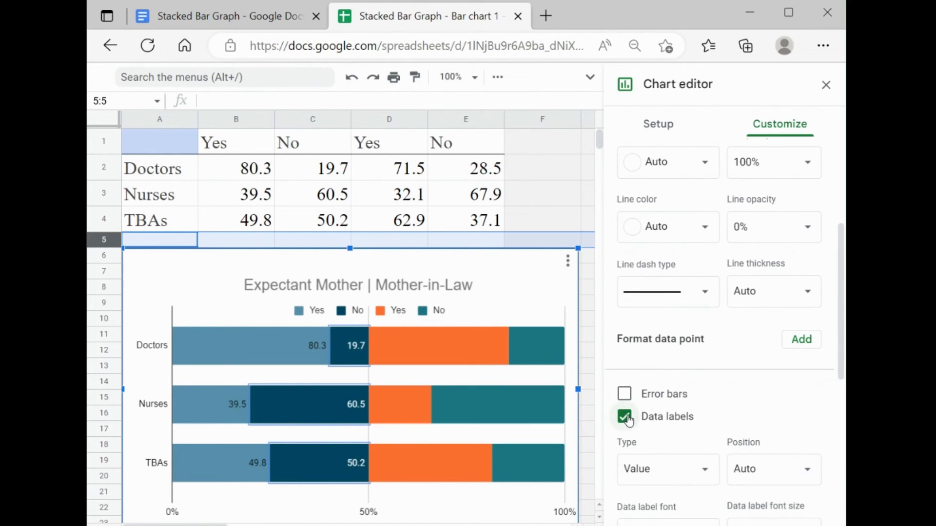
Step: Turn on data labels for the mothers-in-law's Yes and No series (orange and teal bars)
{"action": "left_click", "coordinate": [493, 360]}
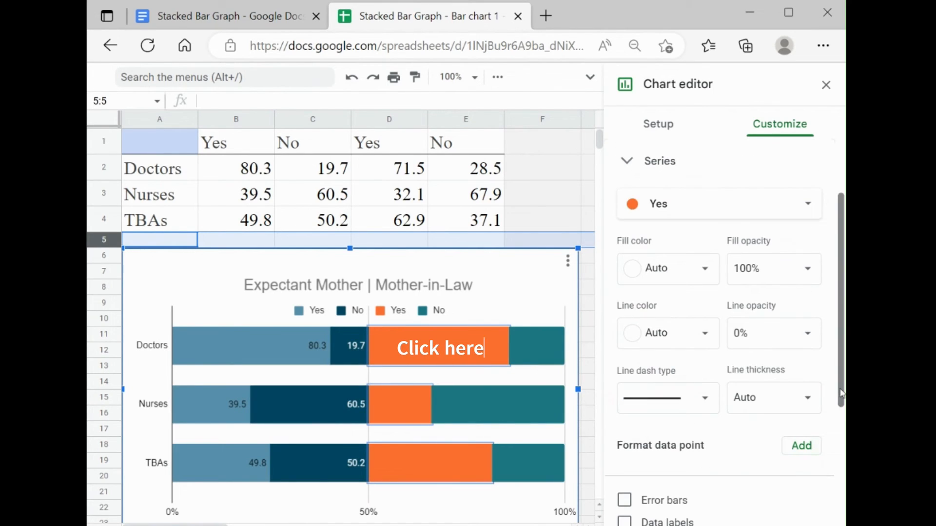
{"action": "scroll", "coordinate": [841, 394], "scroll_direction": "down", "scroll_amount": 3}
{"action": "left_click", "coordinate": [612, 410]}
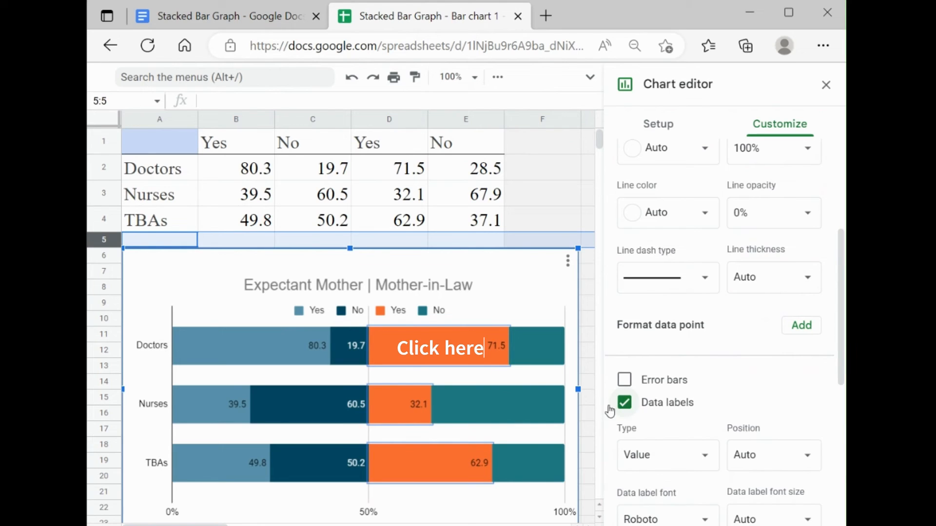
{"action": "left_click", "coordinate": [546, 363]}
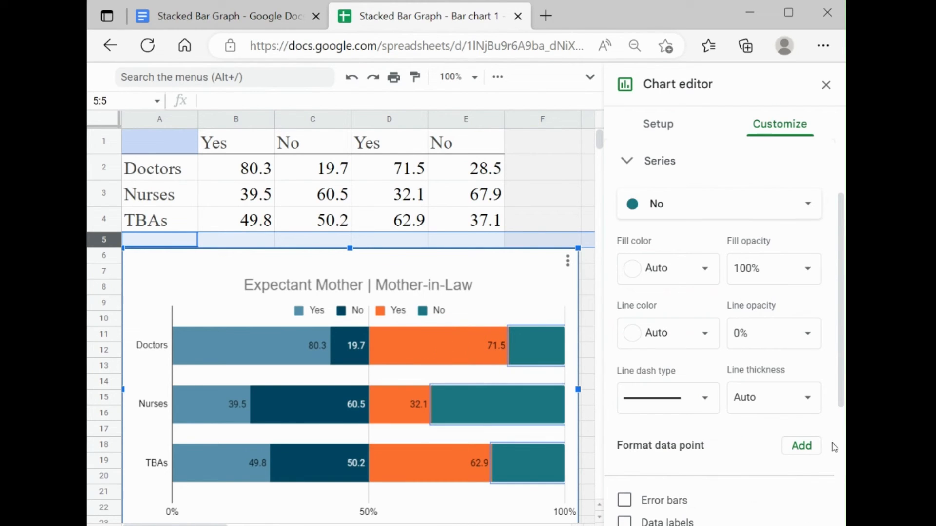
{"action": "scroll", "coordinate": [833, 443], "scroll_direction": "down", "scroll_amount": 2}
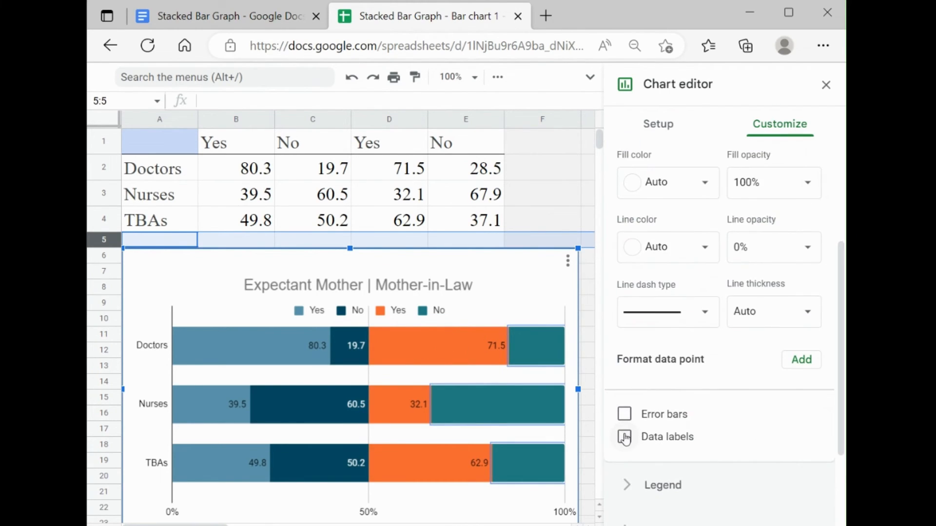
{"action": "left_click", "coordinate": [625, 437]}
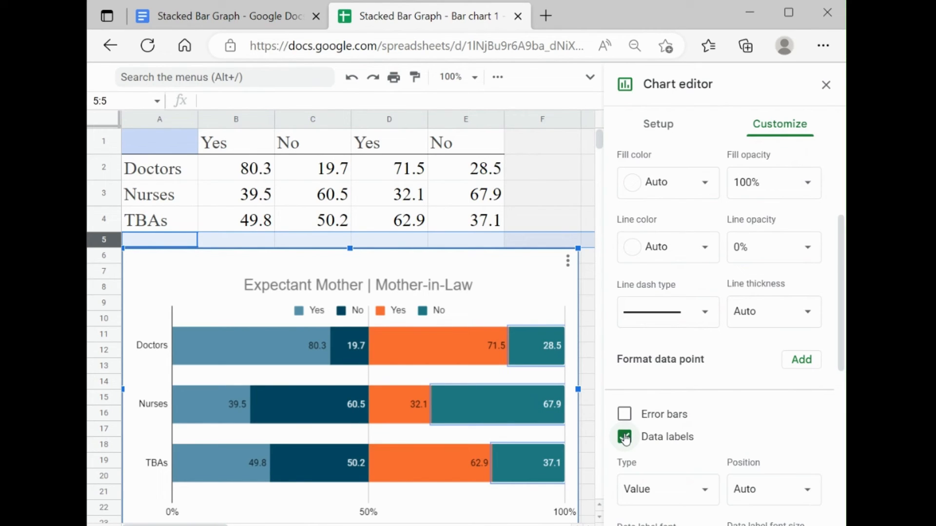
Step: Change the data label text color of the orange Yes series to white
{"action": "left_click", "coordinate": [496, 344]}
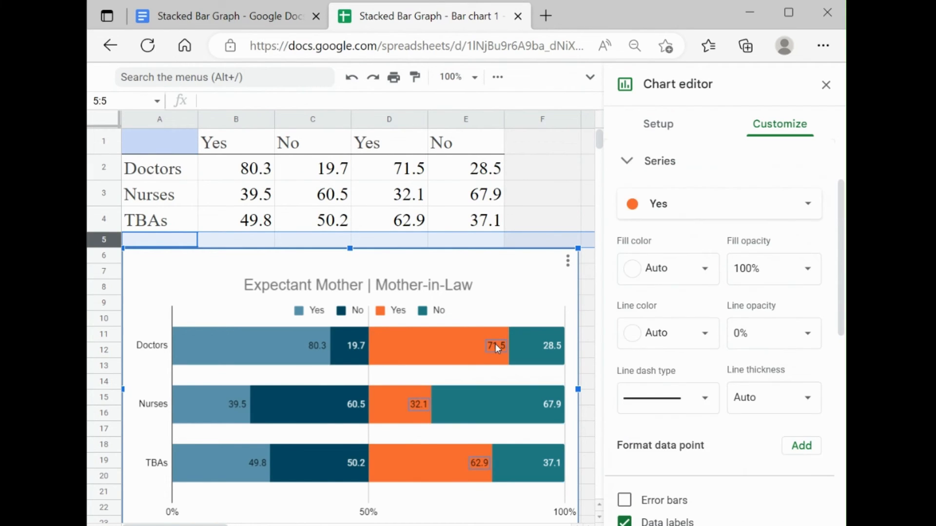
{"action": "left_click_drag", "start_coordinate": [839, 339], "coordinate": [839, 458]}
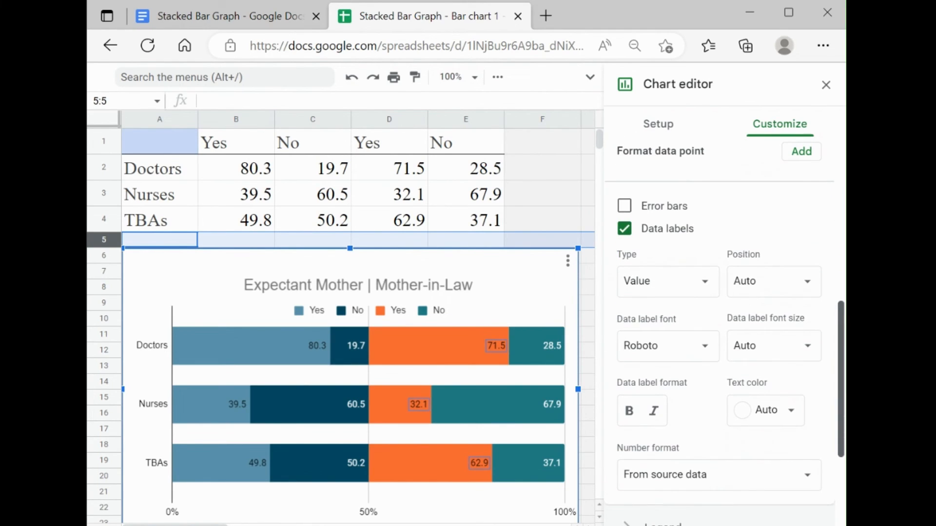
{"action": "left_click", "coordinate": [795, 412]}
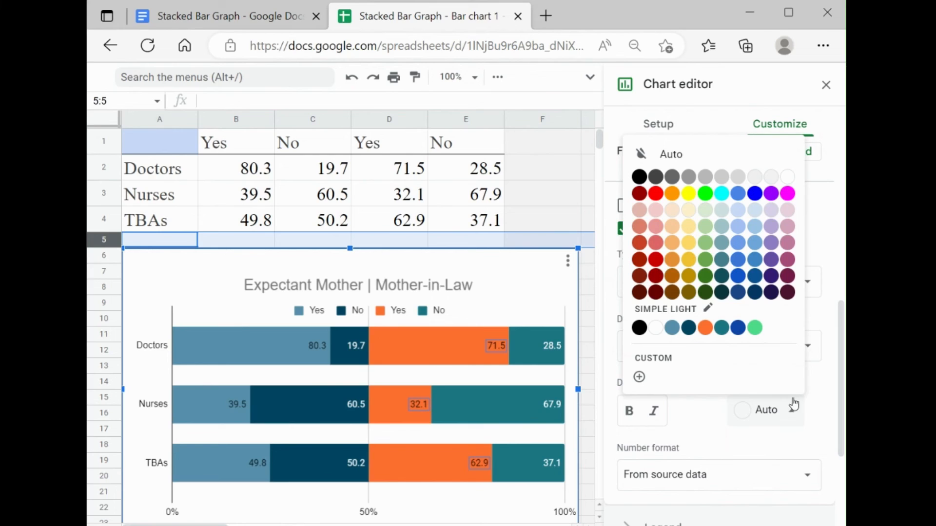
{"action": "left_click", "coordinate": [788, 178]}
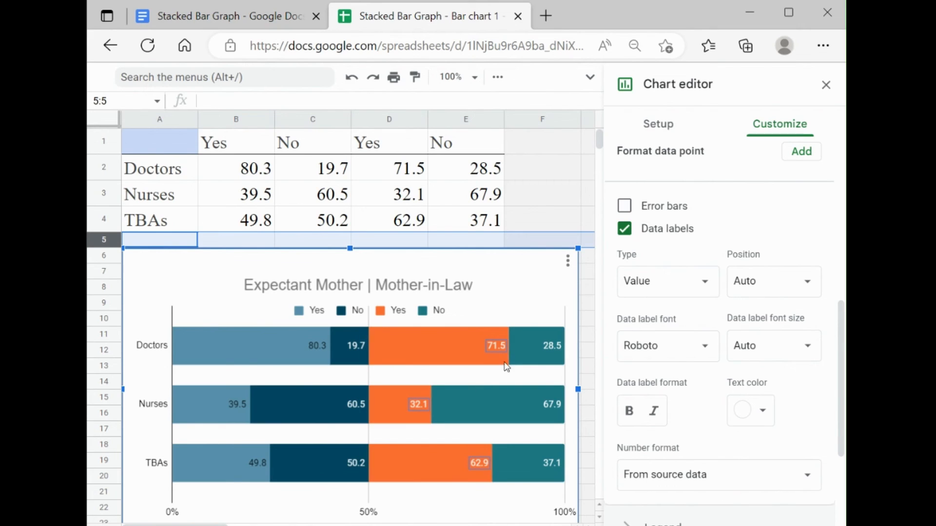
Step: Change the fill color of the orange Yes series to black
{"action": "scroll", "coordinate": [844, 385], "scroll_direction": "down", "scroll_amount": 2}
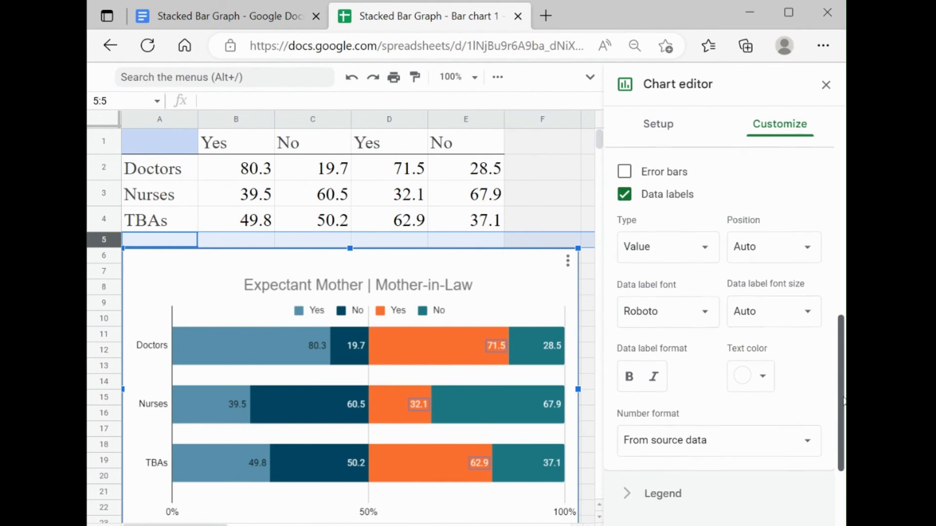
{"action": "left_click", "coordinate": [437, 347]}
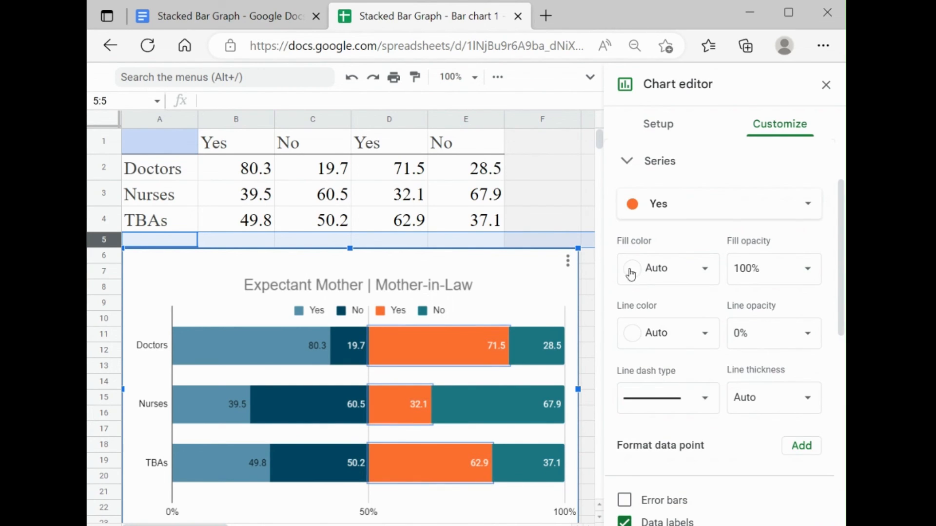
{"action": "left_click", "coordinate": [705, 274]}
{"action": "left_click", "coordinate": [633, 327]}
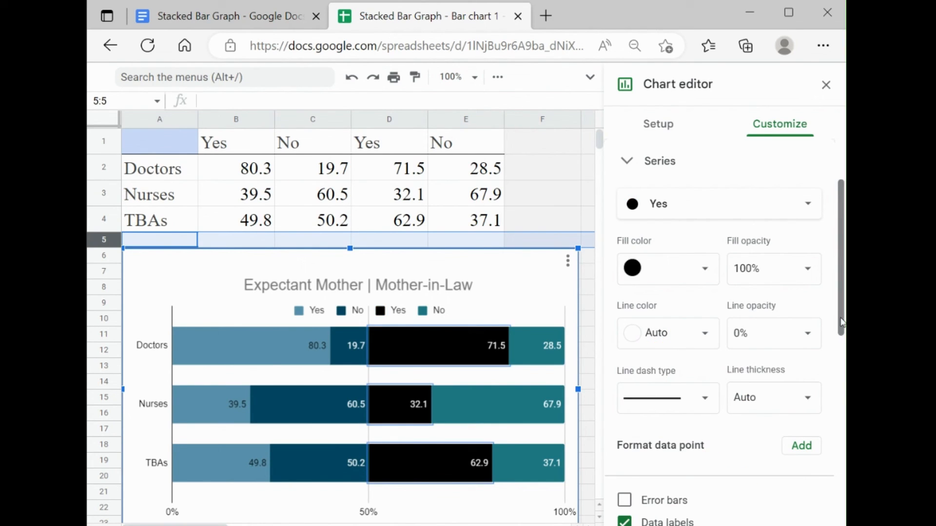
Step: Hide the horizontal axis percentage labels by setting their text color to white
{"action": "left_click_drag", "start_coordinate": [841, 324], "coordinate": [842, 361]}
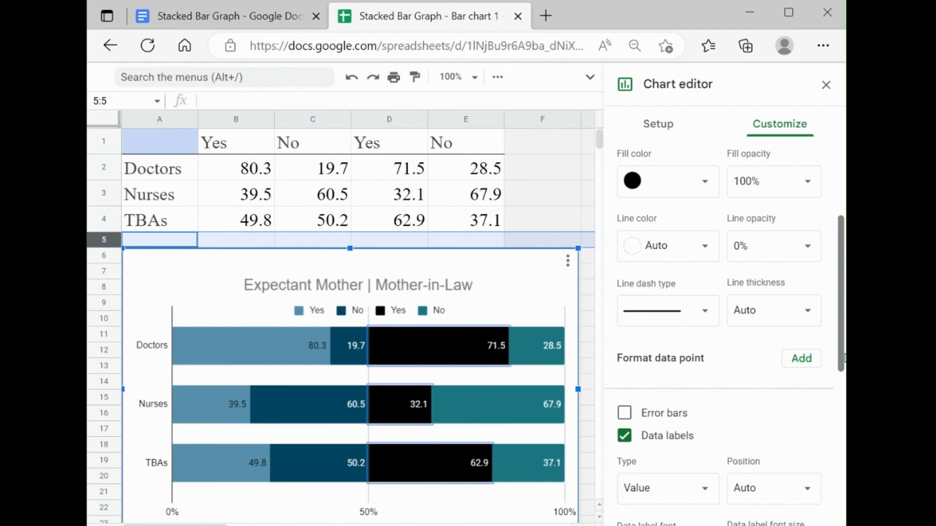
{"action": "left_click", "coordinate": [365, 515]}
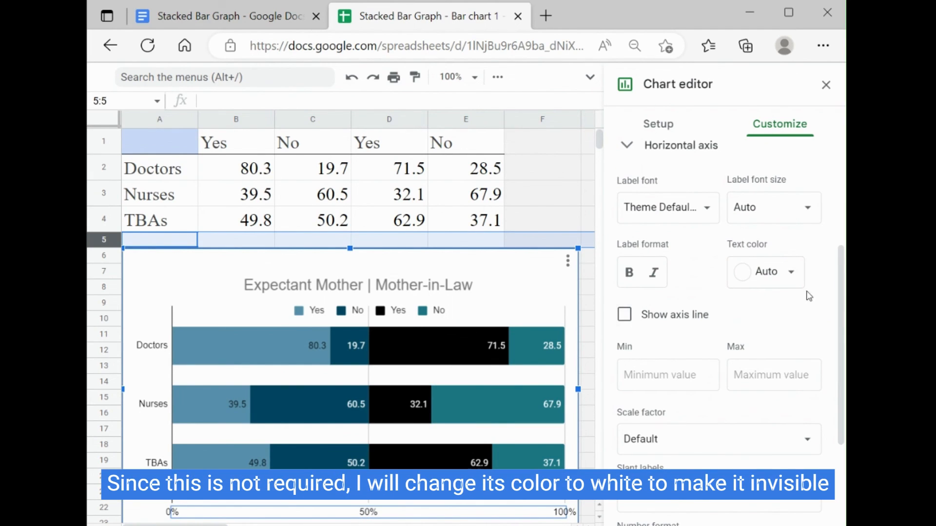
{"action": "left_click", "coordinate": [796, 281]}
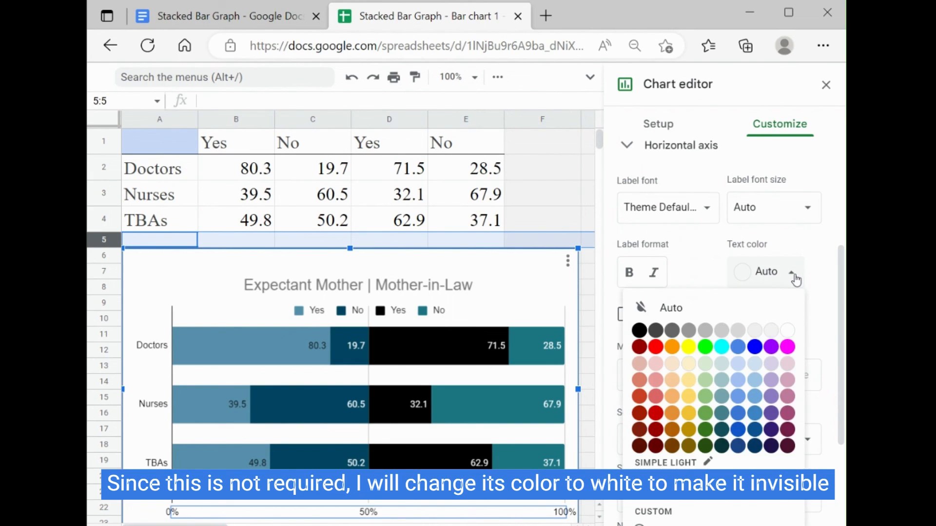
{"action": "left_click", "coordinate": [790, 331]}
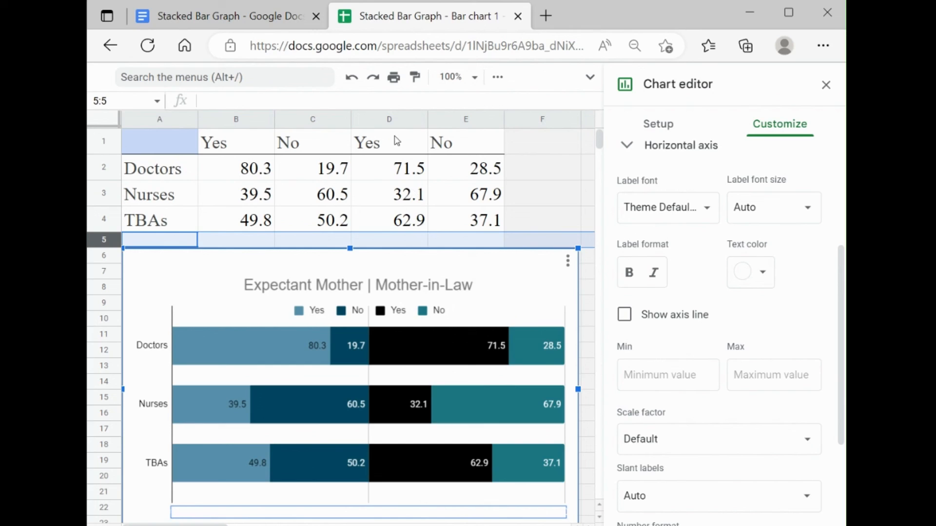
Step: Leave chart editing, switch to the Stacked Bar Graph document in Google Docs, and update its linked chart
{"action": "left_click", "coordinate": [527, 147]}
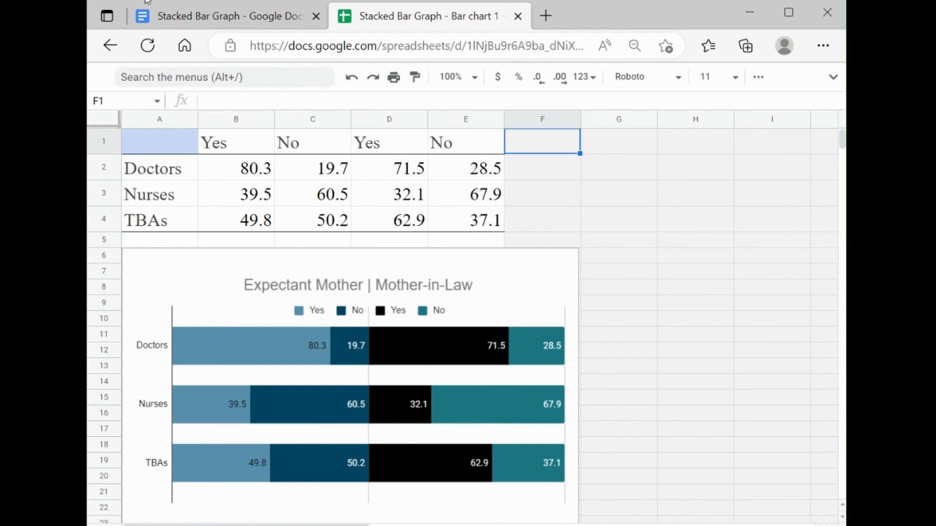
{"action": "left_click", "coordinate": [192, 26]}
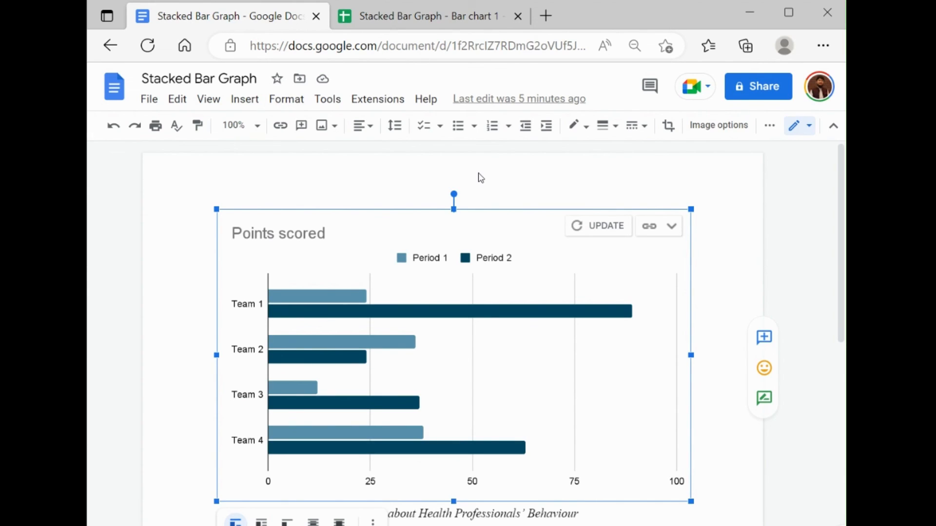
{"action": "left_click", "coordinate": [607, 226]}
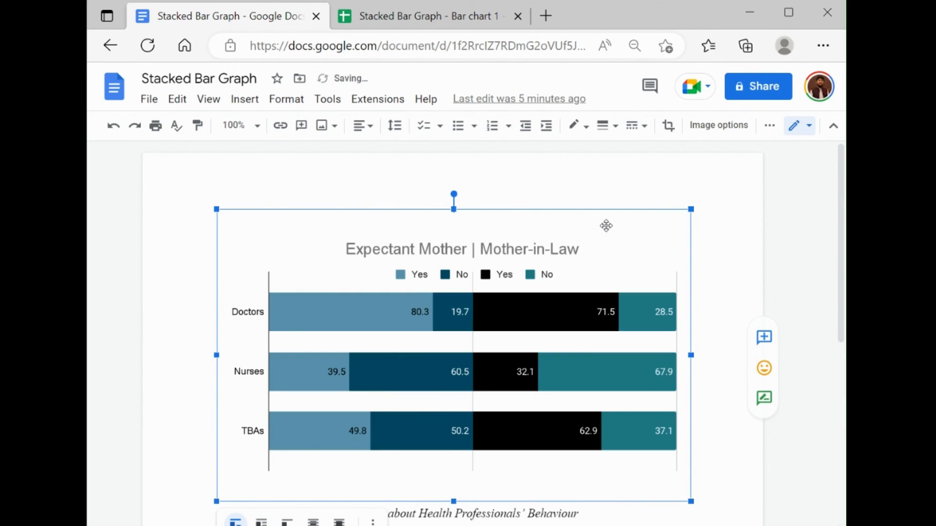